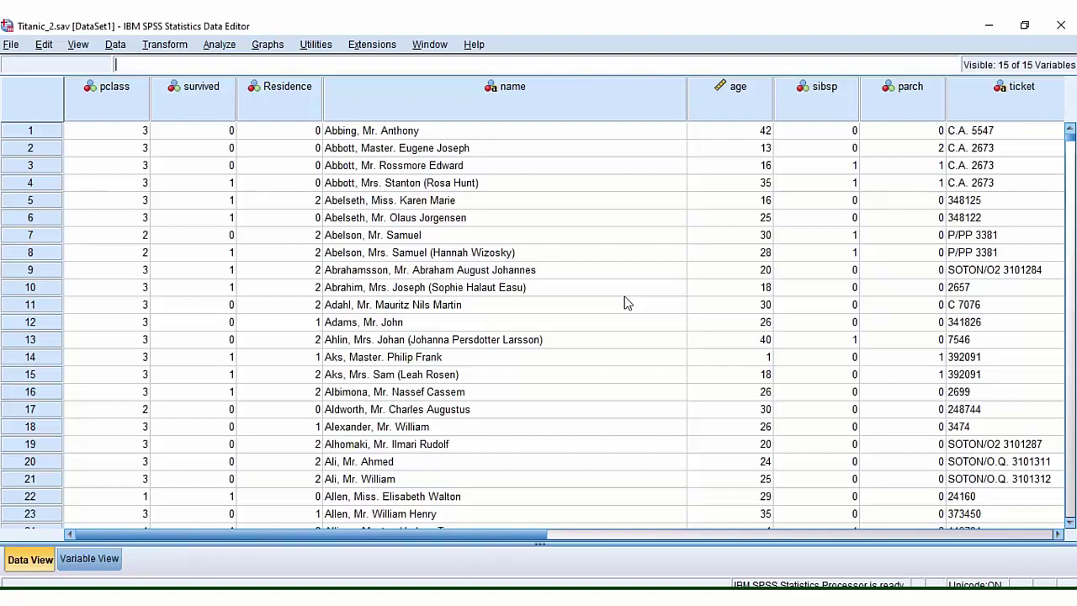
{"action": "scroll", "coordinate": [625, 303], "scroll_direction": "down", "scroll_amount": 3}
{"action": "scroll", "coordinate": [607, 304], "scroll_direction": "up", "scroll_amount": 3}
Start a binary logistic regression with Survived as the dependent variable
{"action": "left_click", "coordinate": [220, 46]}
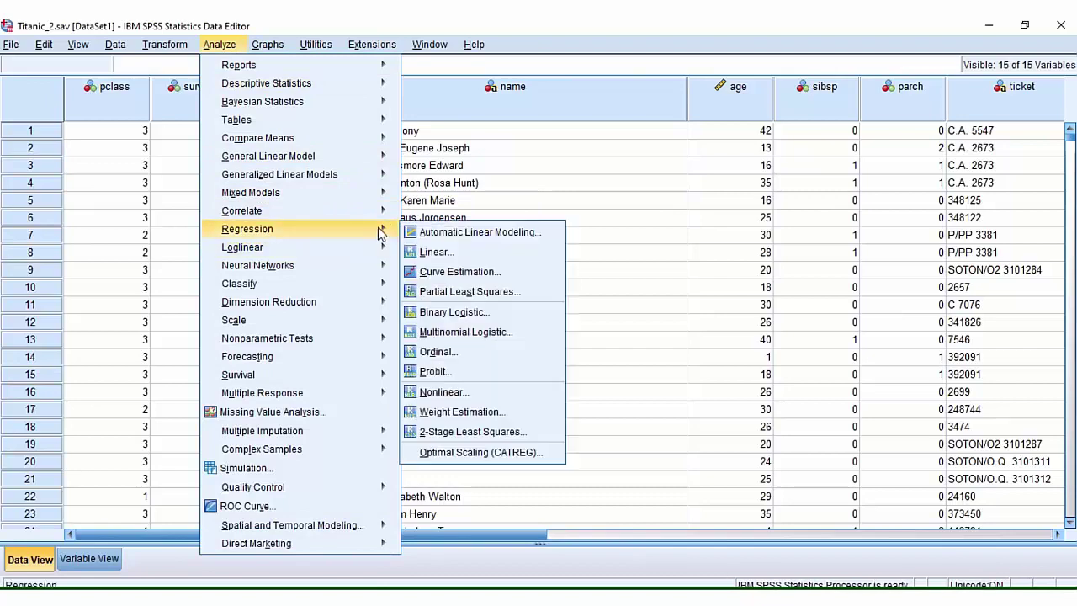
{"action": "mouse_move", "coordinate": [247, 229]}
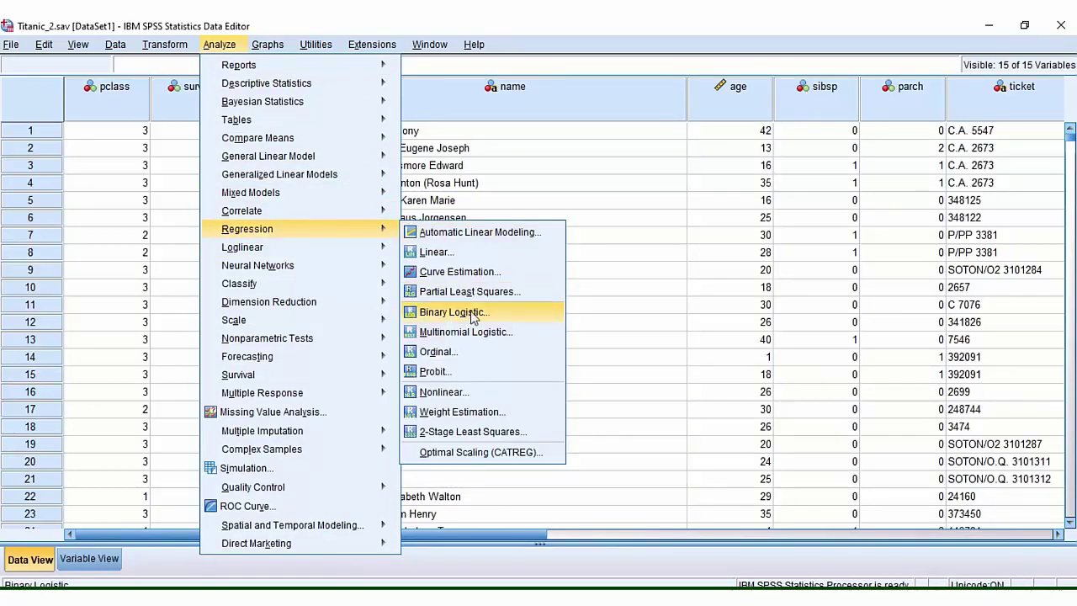
{"action": "left_click", "coordinate": [467, 318]}
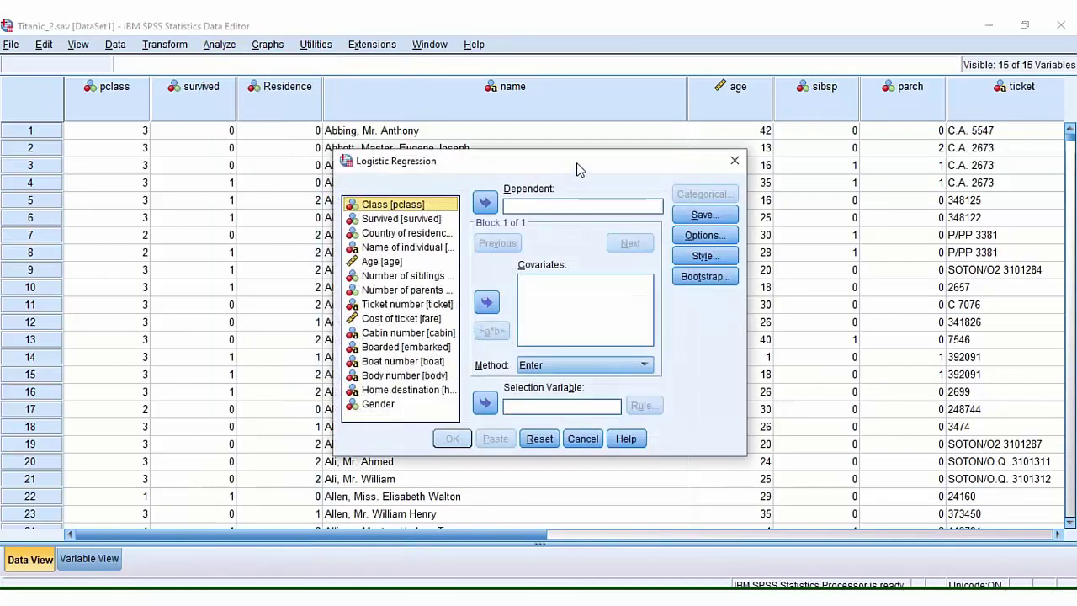
{"action": "left_click", "coordinate": [378, 224]}
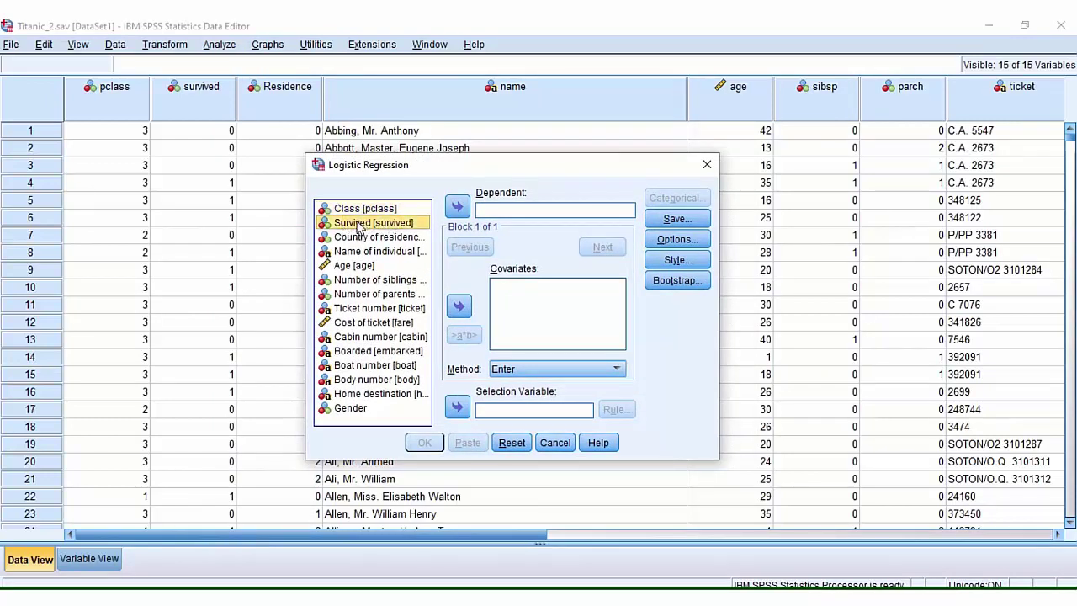
{"action": "left_click_drag", "start_coordinate": [360, 225], "coordinate": [492, 212]}
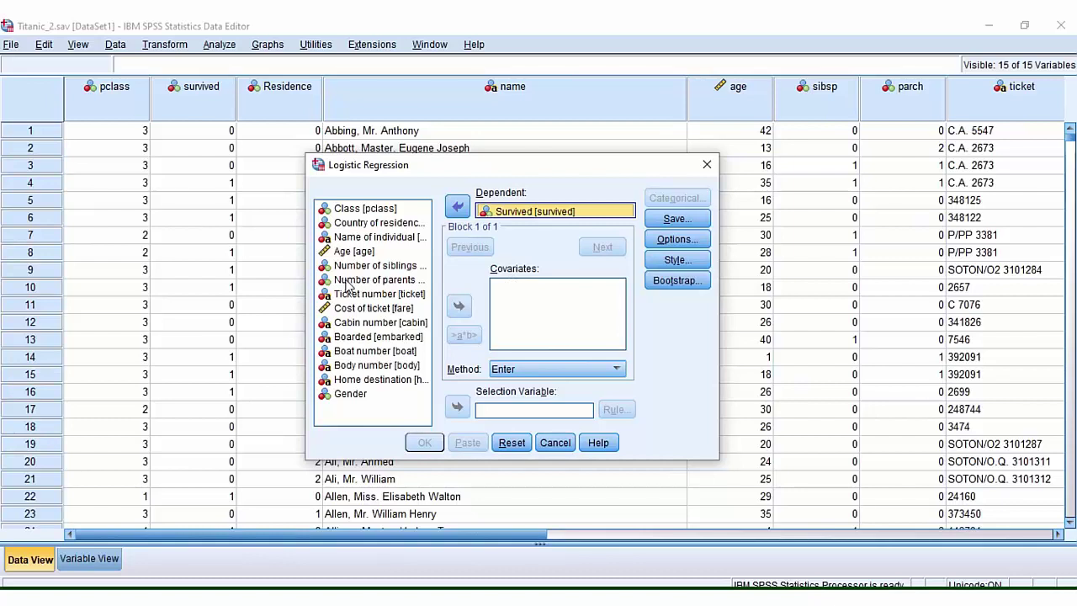
Add pclass, Residence, age and Gender as covariates
{"action": "left_click", "coordinate": [362, 209]}
{"action": "left_click", "coordinate": [460, 308]}
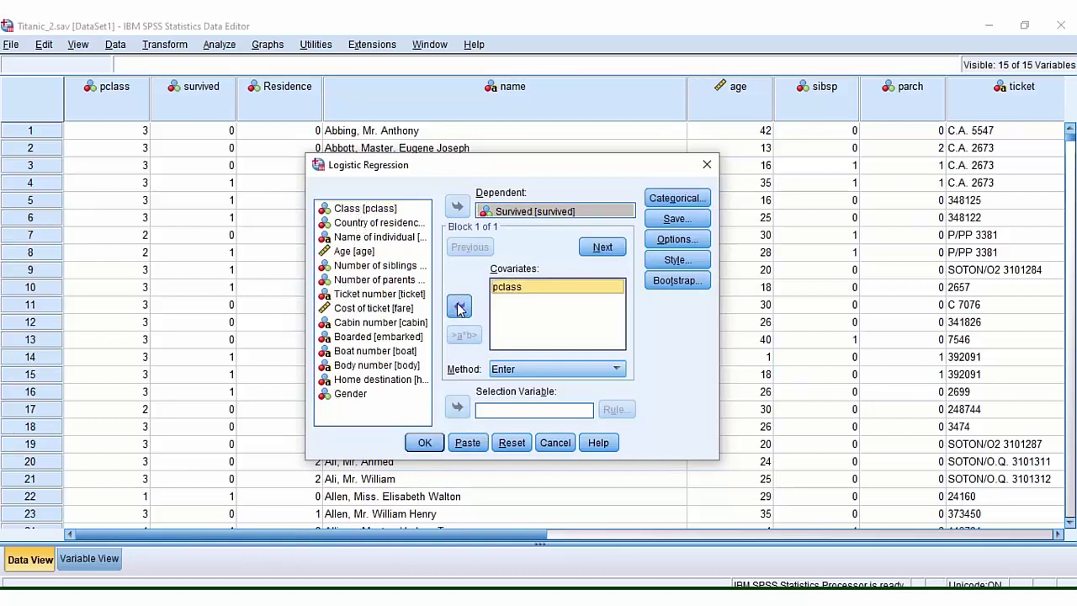
{"action": "left_click", "coordinate": [383, 224]}
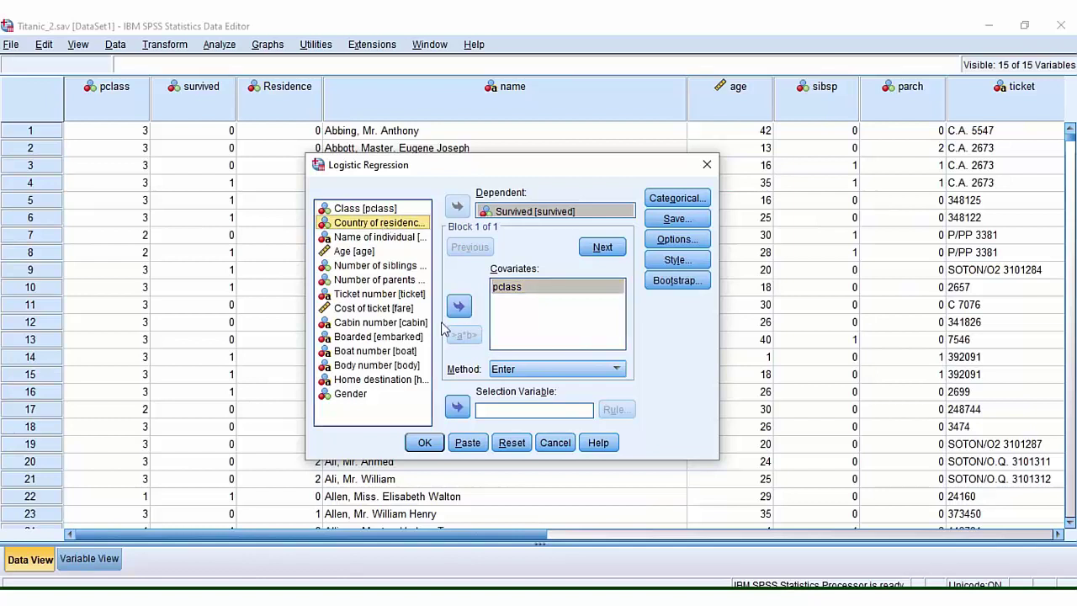
{"action": "left_click", "coordinate": [459, 307]}
{"action": "left_click", "coordinate": [353, 251]}
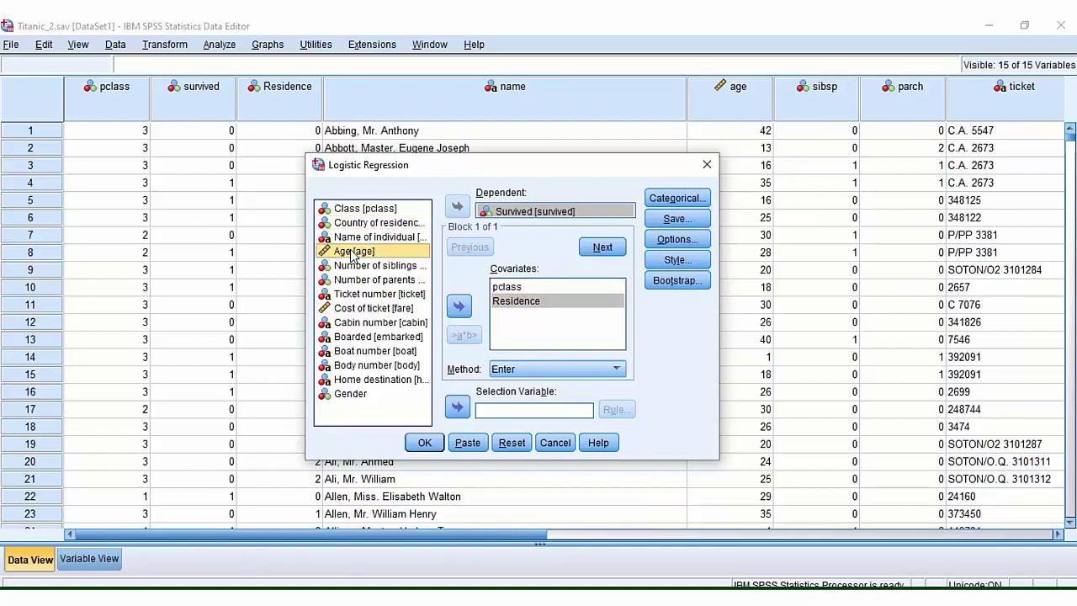
{"action": "left_click", "coordinate": [460, 306]}
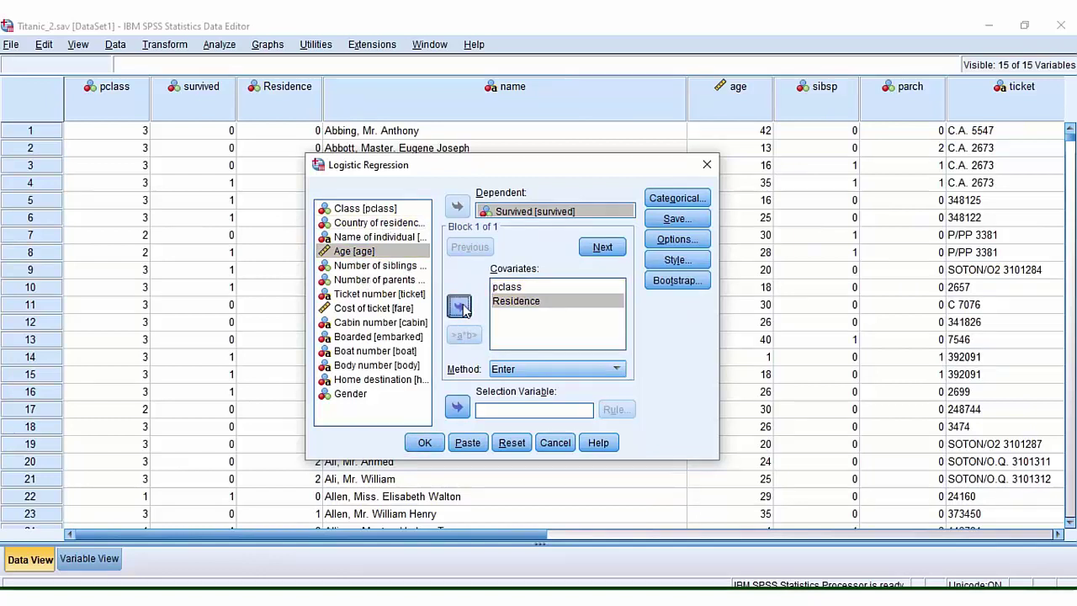
{"action": "left_click", "coordinate": [353, 394]}
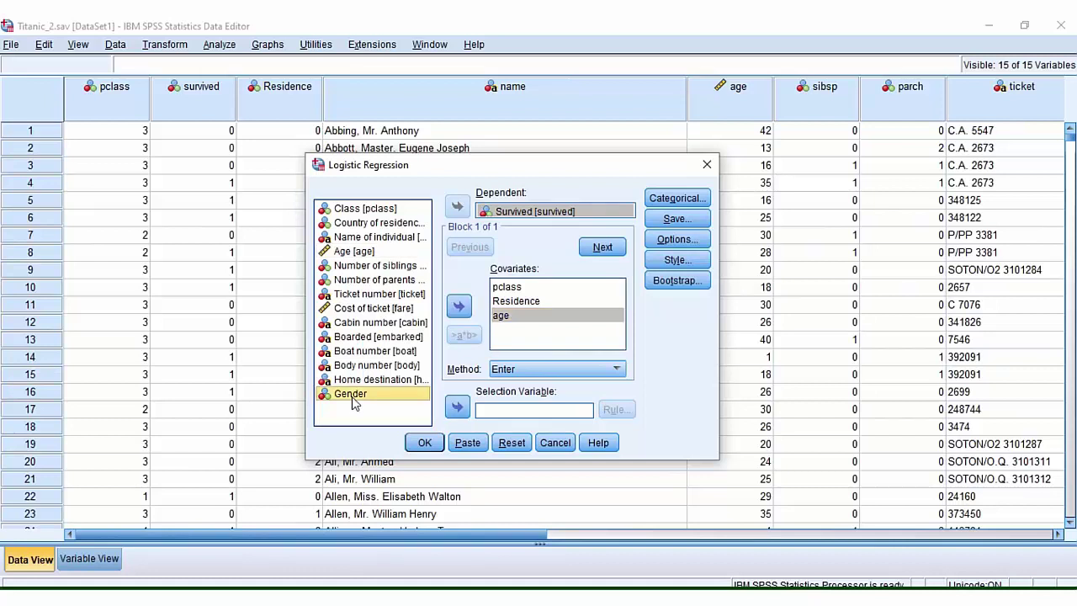
{"action": "left_click", "coordinate": [460, 306]}
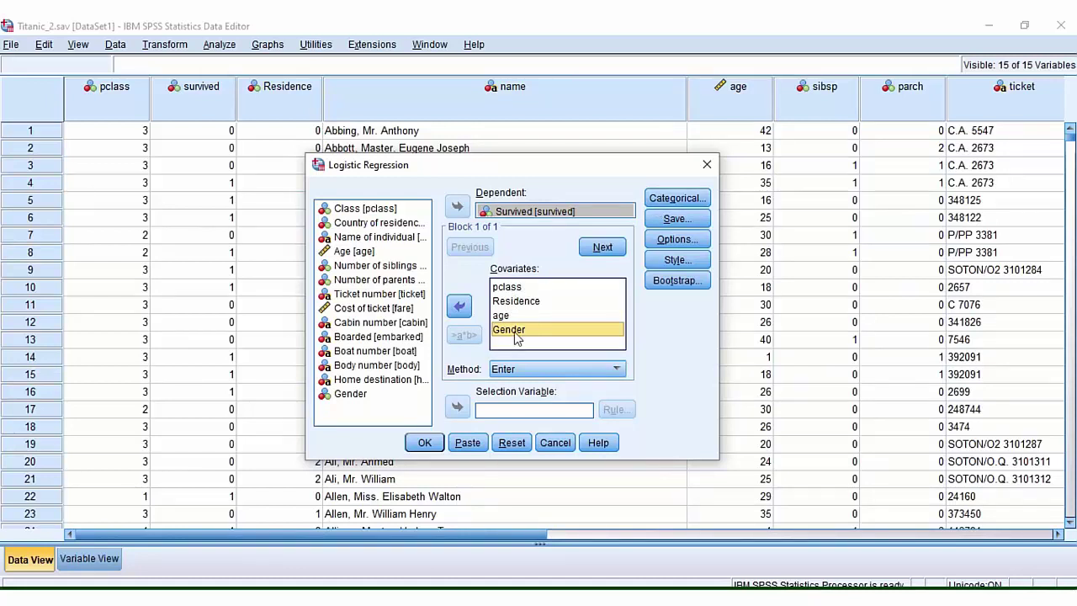
Make pclass a categorical covariate with indicator contrast and reference category First
{"action": "left_click", "coordinate": [674, 199]}
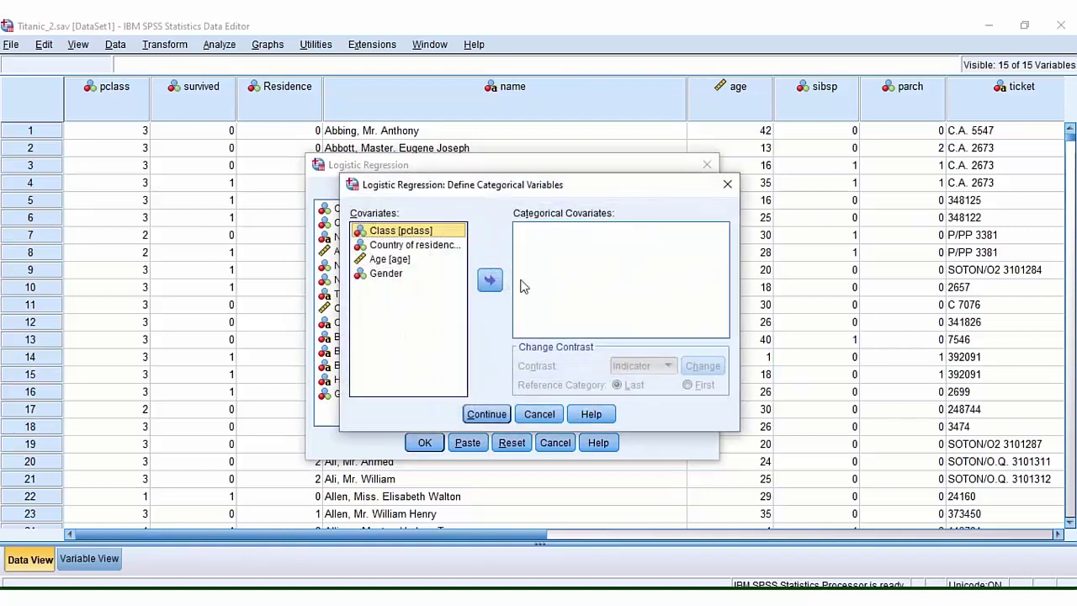
{"action": "left_click", "coordinate": [490, 281]}
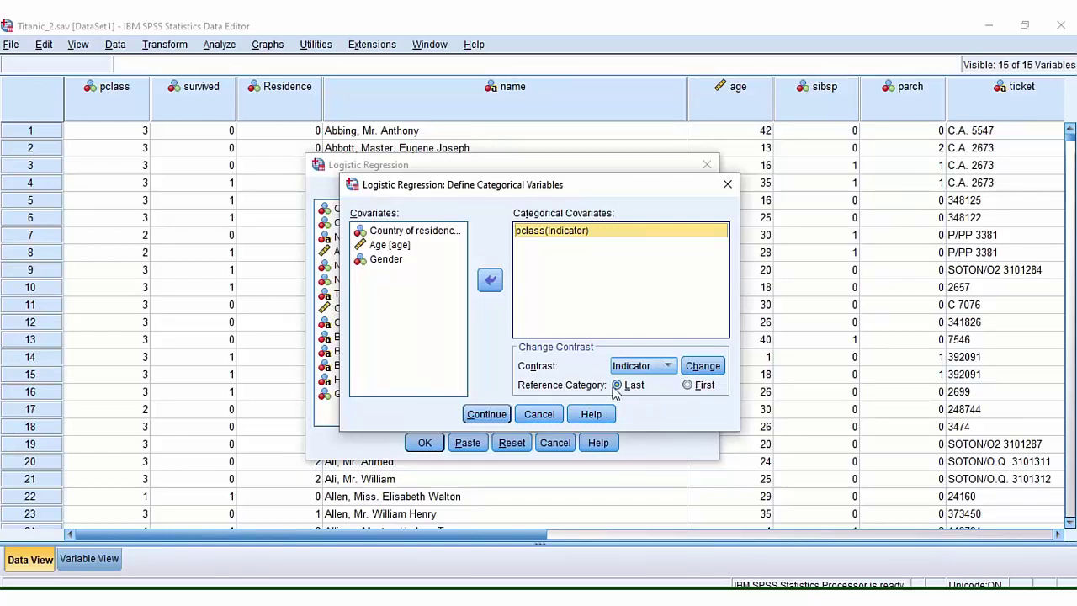
{"action": "left_click", "coordinate": [689, 385]}
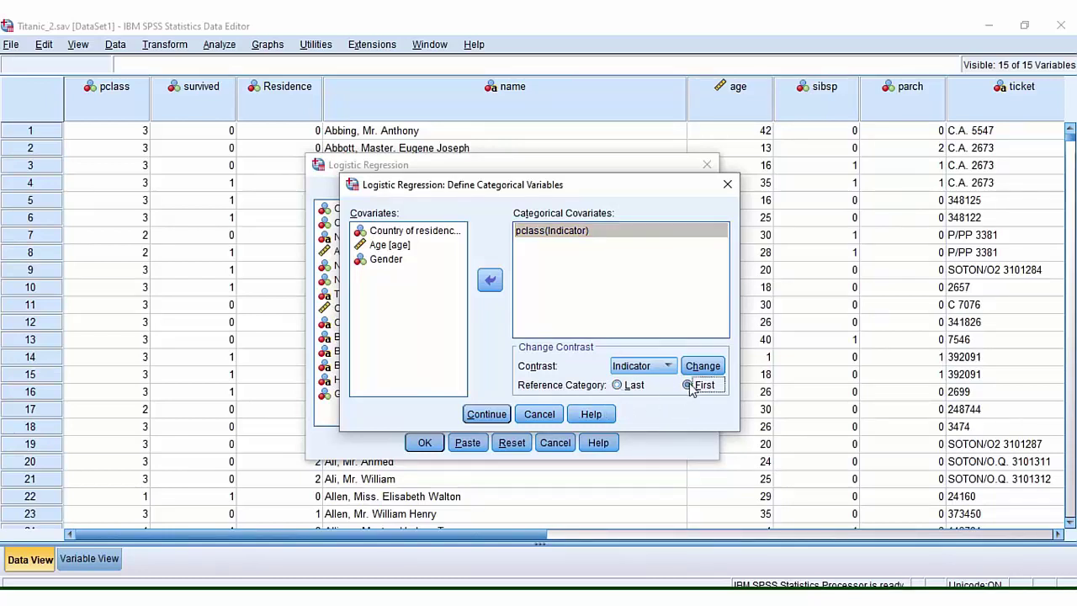
{"action": "left_click", "coordinate": [703, 365]}
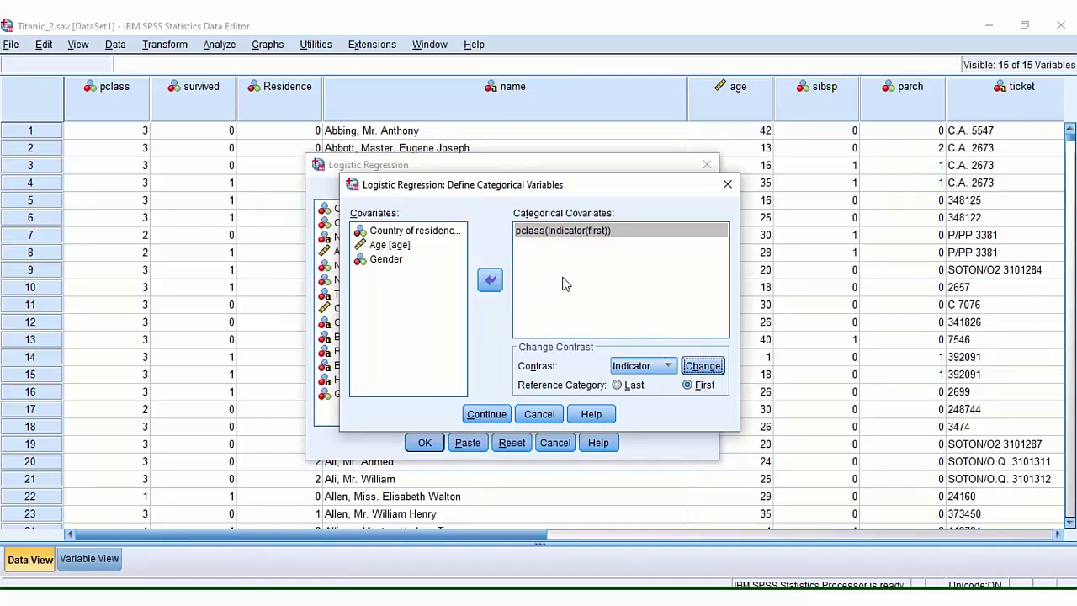
{"action": "left_click", "coordinate": [389, 245]}
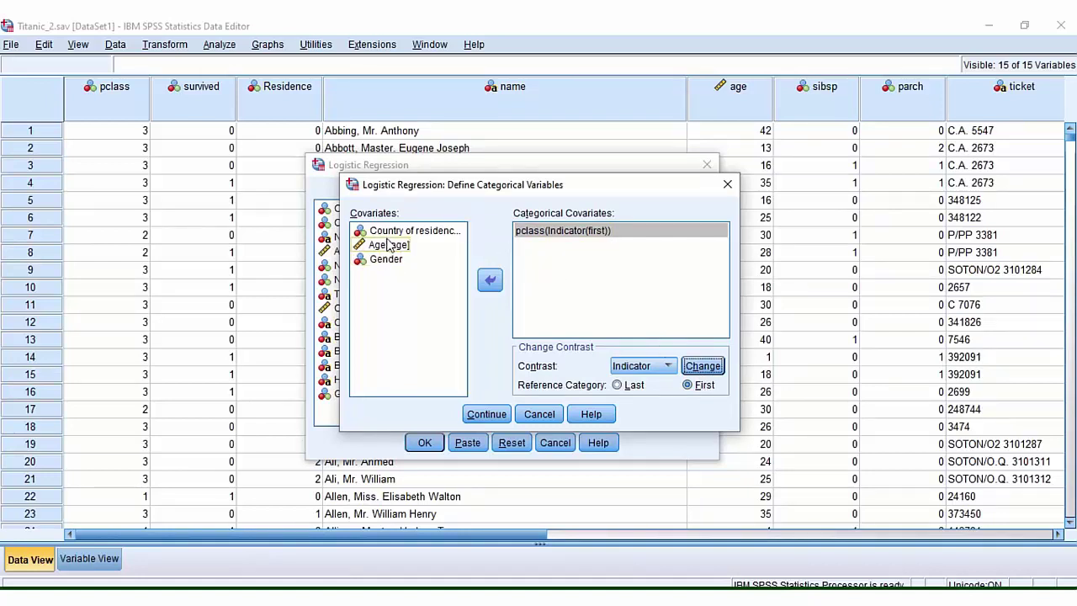
{"action": "left_click", "coordinate": [388, 285]}
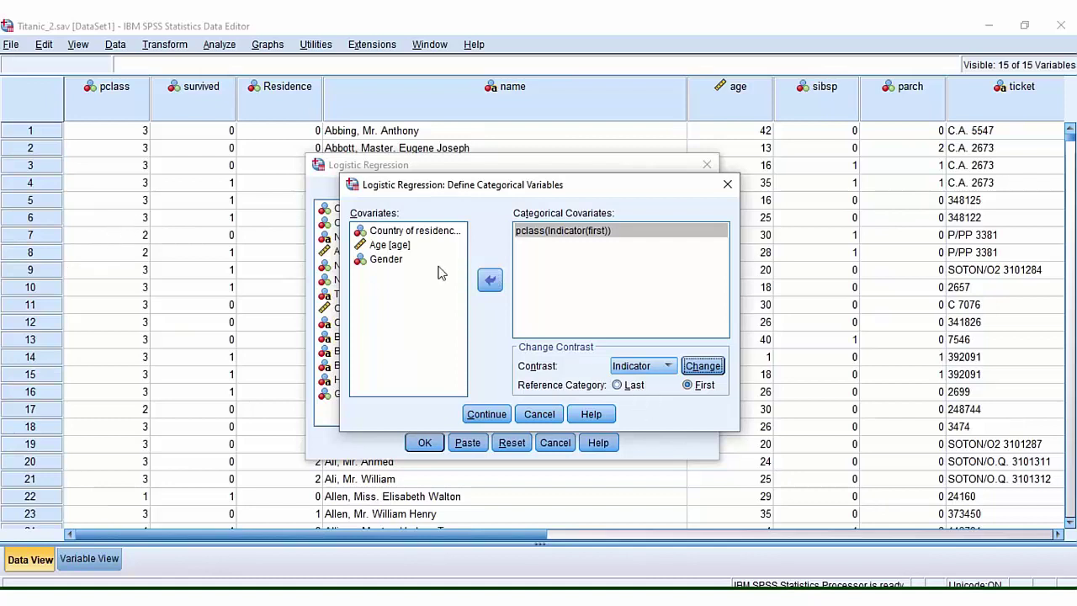
Make Residence a categorical covariate with First as its reference category
{"action": "left_click", "coordinate": [386, 245]}
{"action": "left_click", "coordinate": [394, 316]}
{"action": "left_click", "coordinate": [413, 233]}
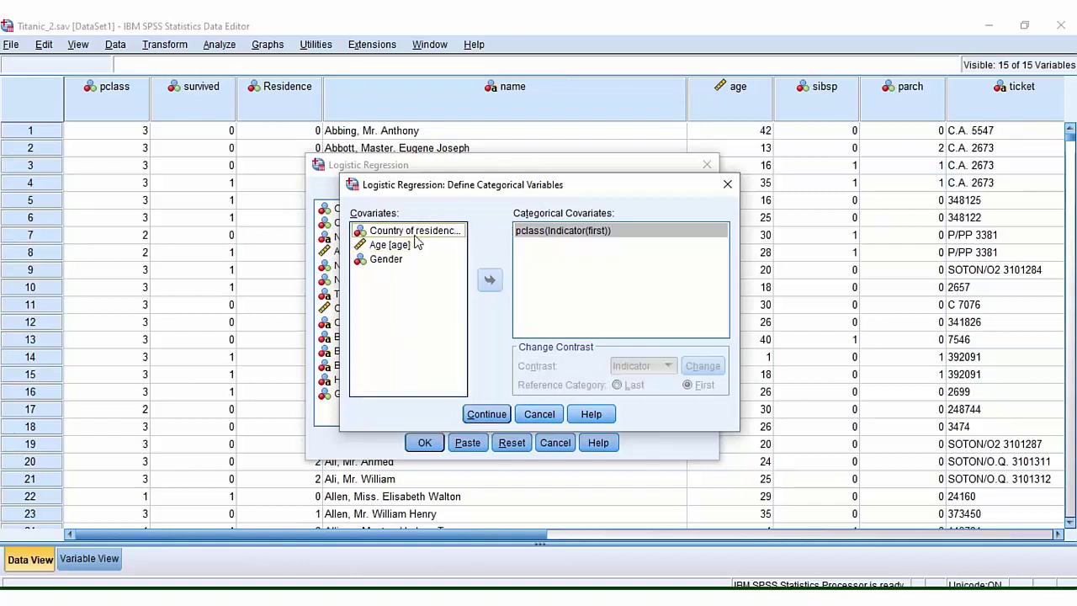
{"action": "left_click", "coordinate": [490, 280]}
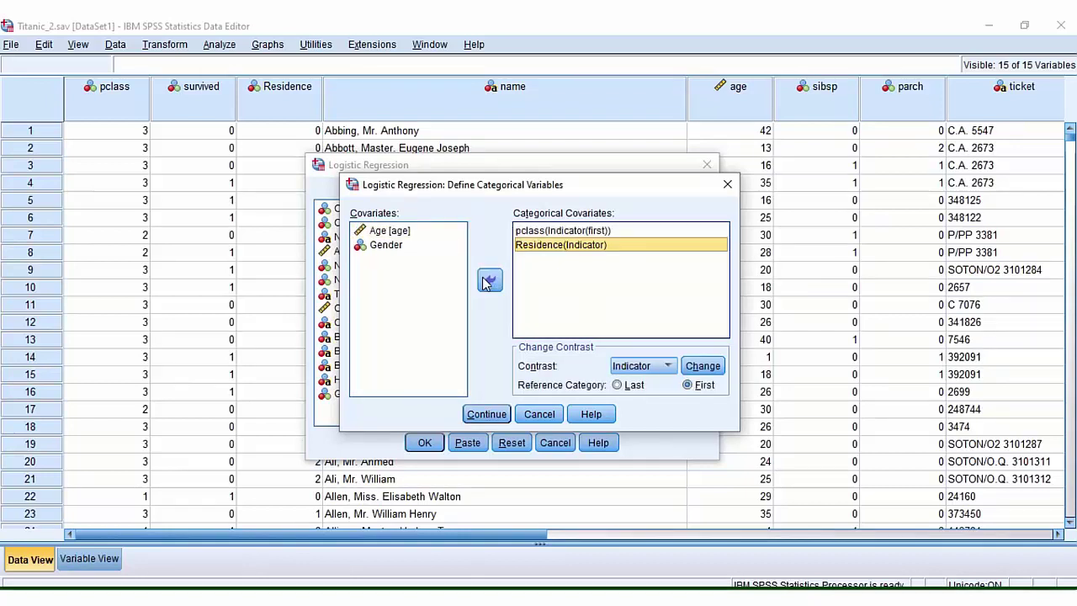
{"action": "left_click", "coordinate": [716, 373]}
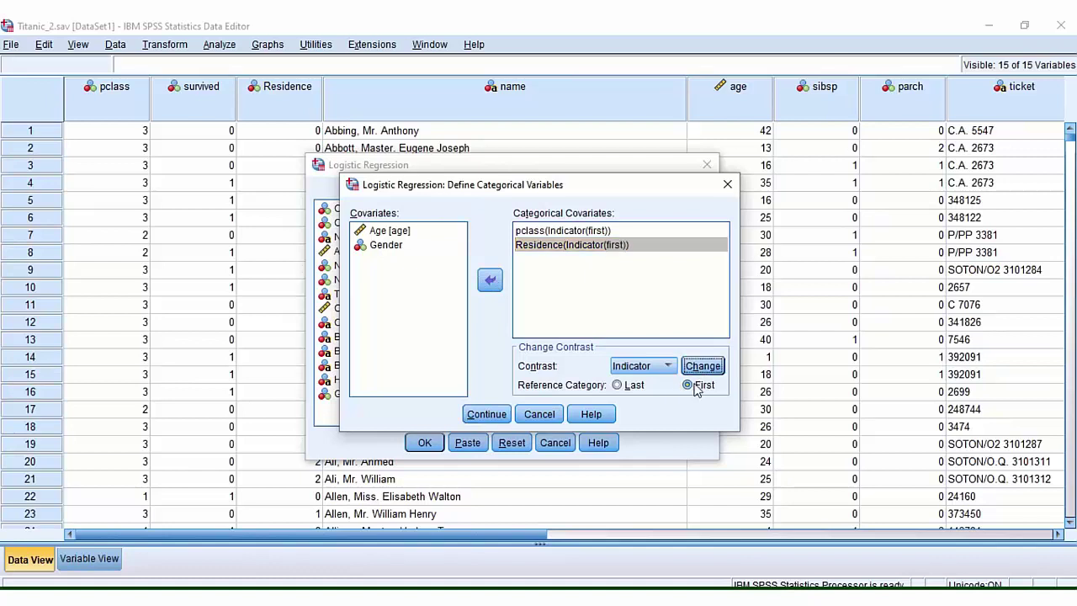
Make Gender categorical with first-category reference and confirm the categorical definitions
{"action": "left_click", "coordinate": [392, 245]}
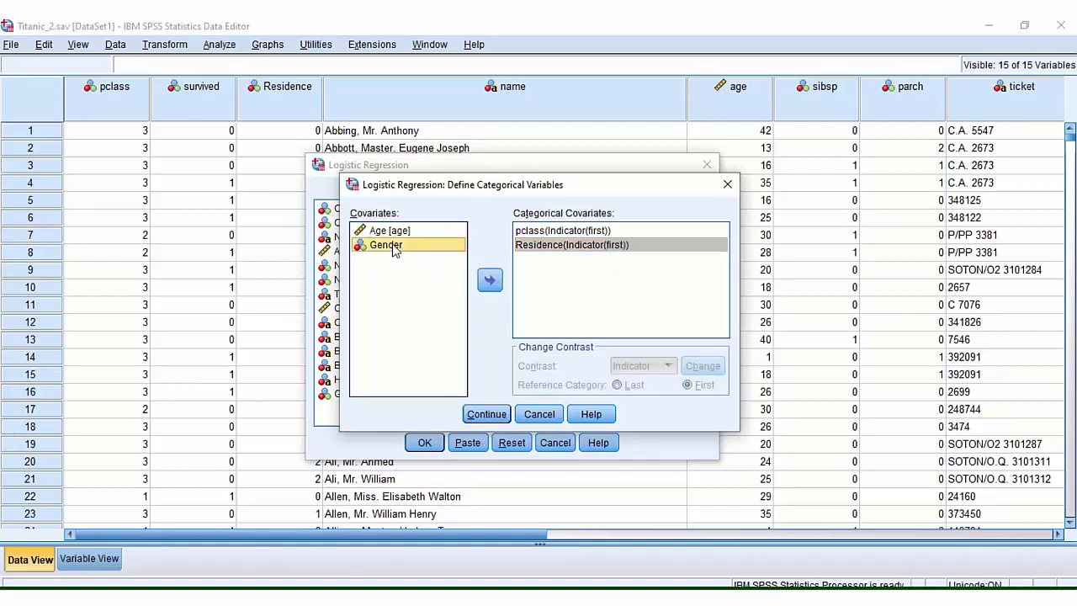
{"action": "left_click", "coordinate": [488, 282]}
{"action": "left_click", "coordinate": [687, 384]}
{"action": "left_click", "coordinate": [704, 369]}
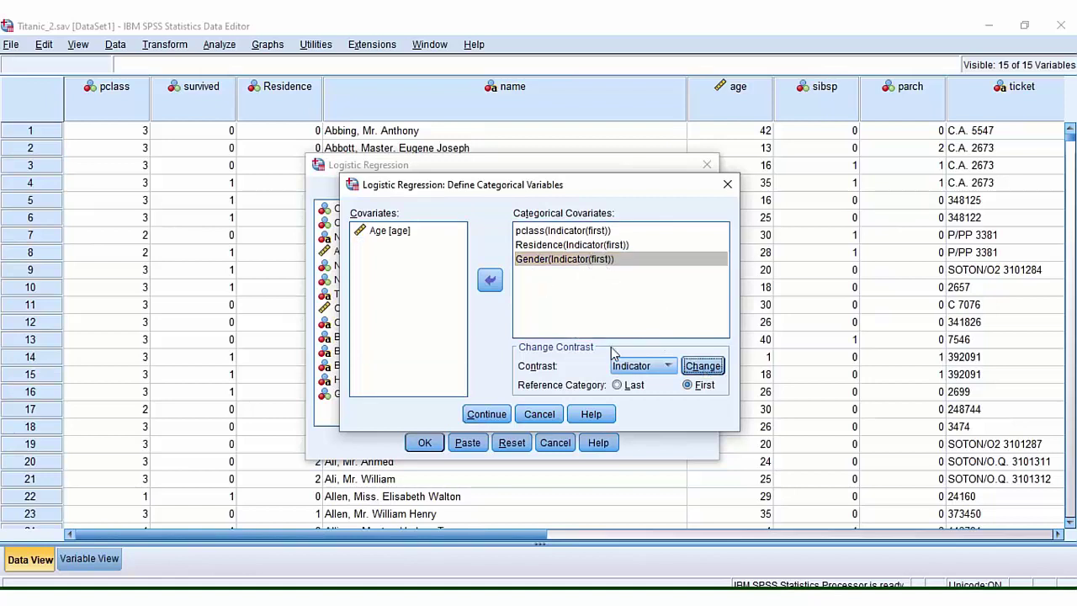
{"action": "left_click", "coordinate": [488, 414]}
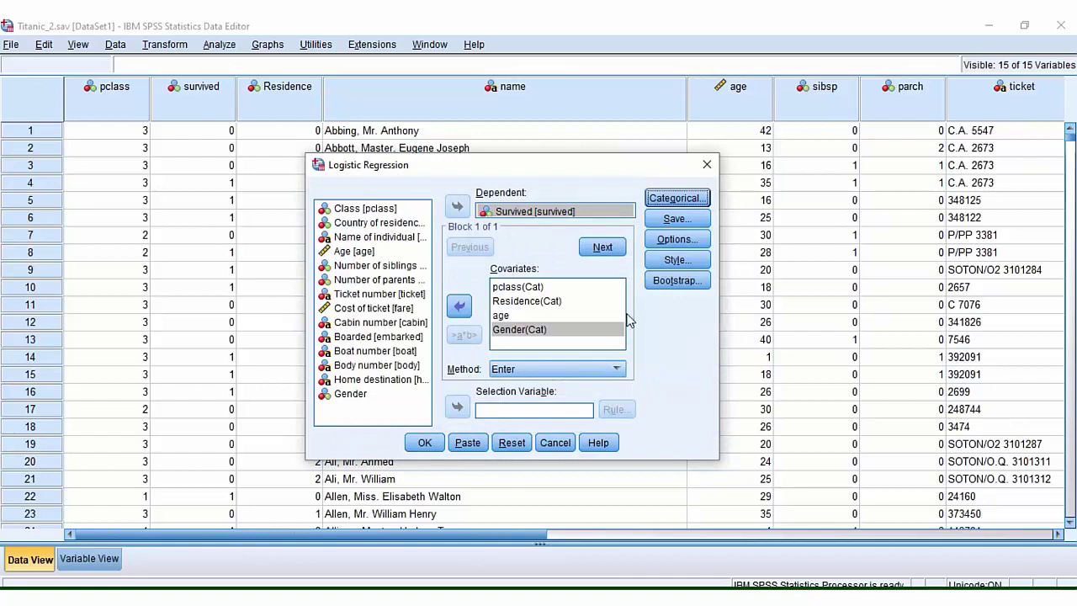
Request classification plots and 95% CI for exp(B), then run the regression
{"action": "left_click", "coordinate": [692, 242]}
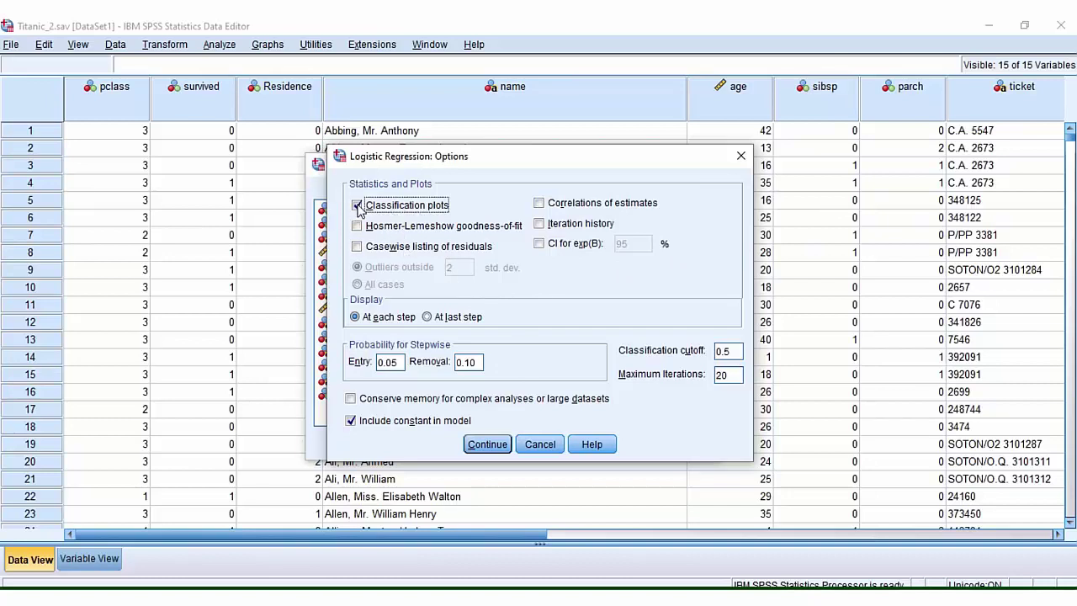
{"action": "left_click", "coordinate": [542, 245]}
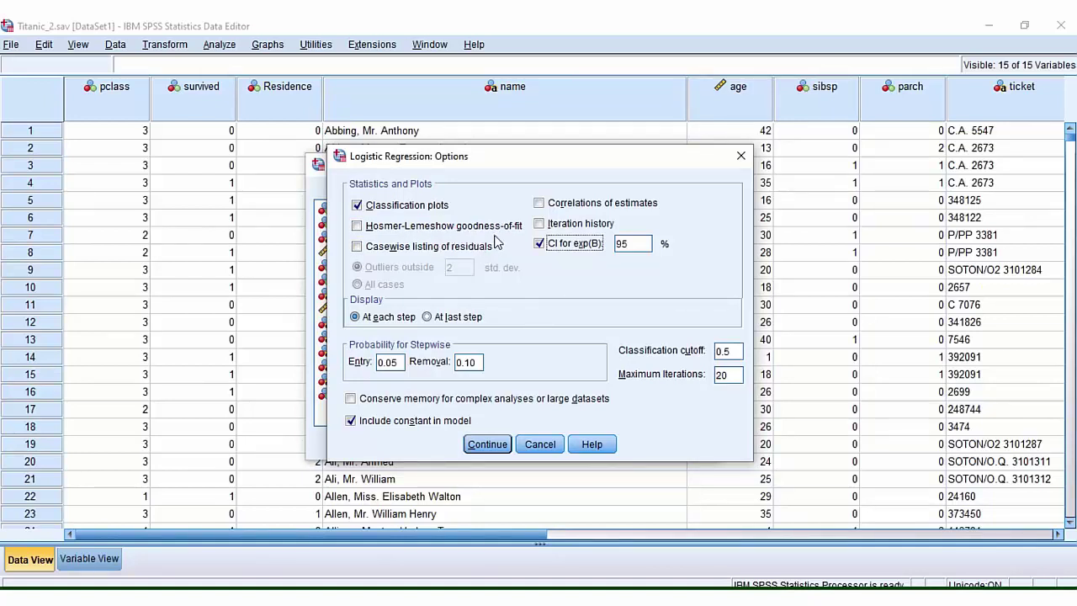
{"action": "left_click", "coordinate": [490, 447]}
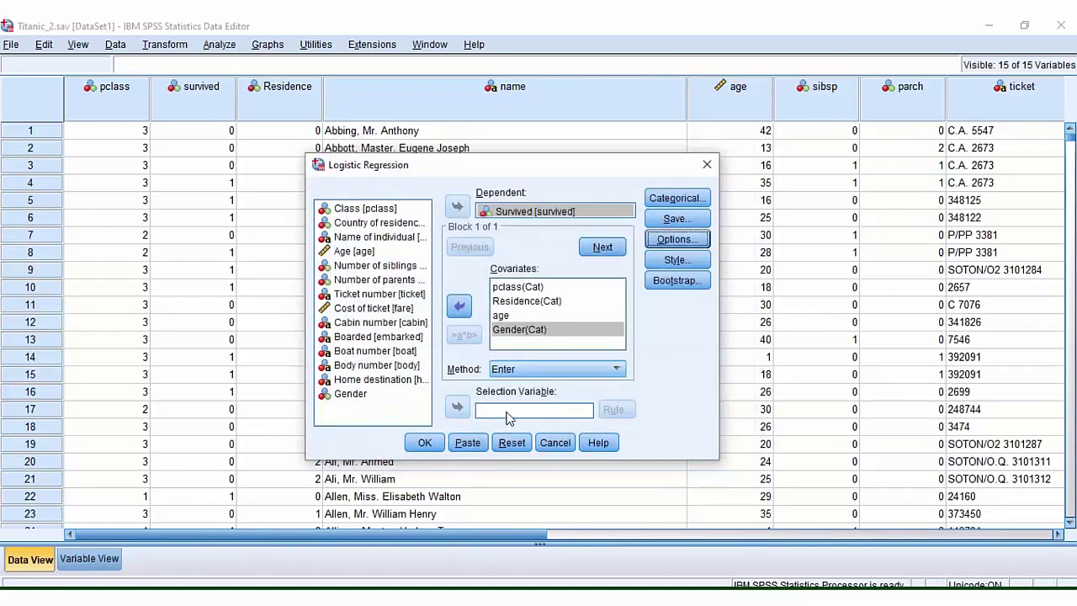
{"action": "left_click", "coordinate": [424, 443]}
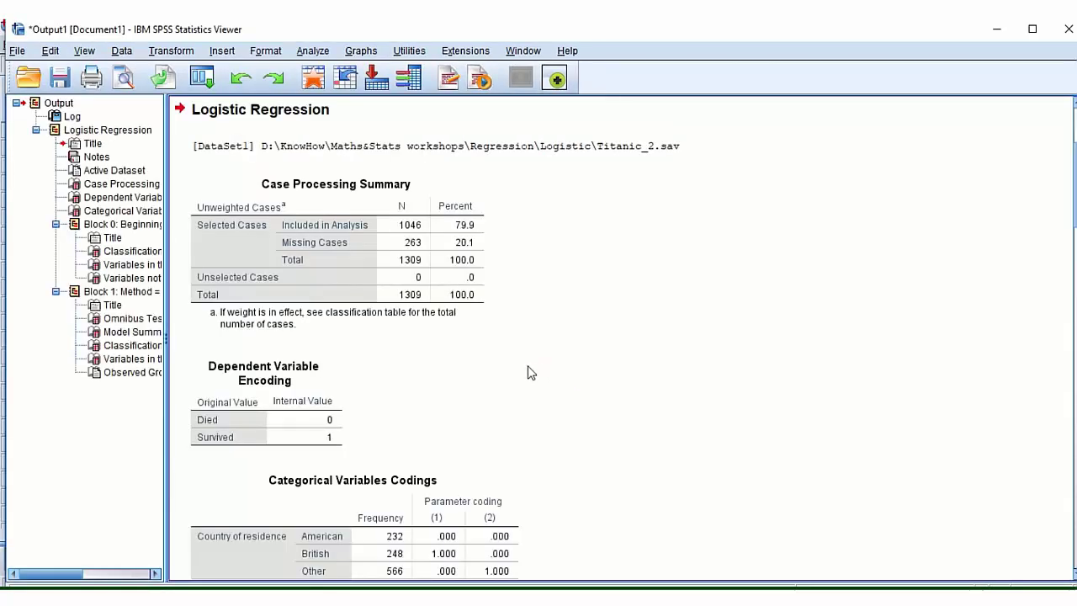
{"action": "scroll", "coordinate": [556, 261], "scroll_direction": "down", "scroll_amount": 5}
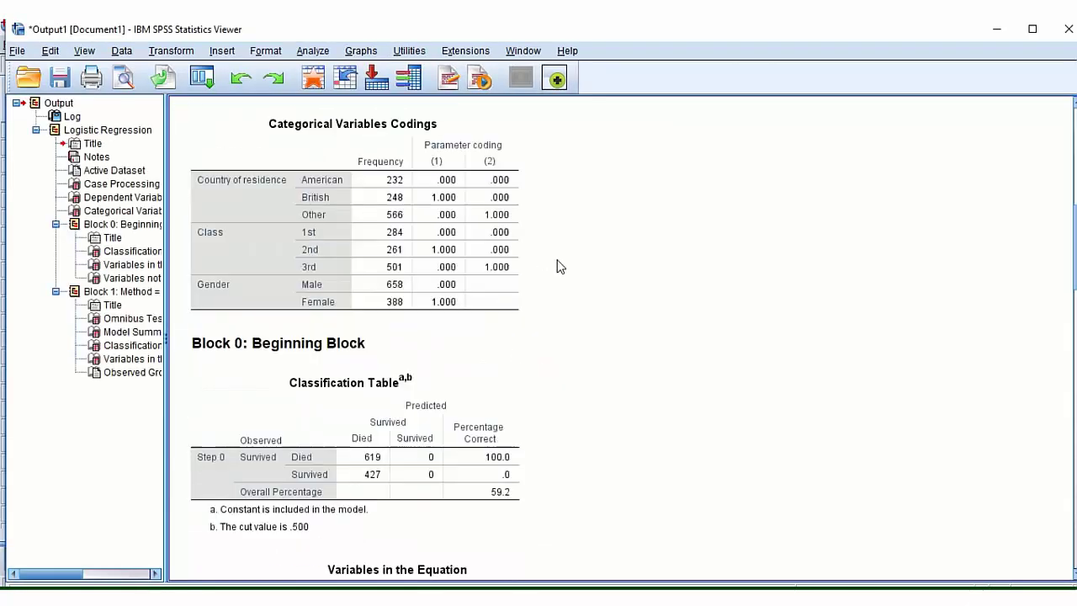
{"action": "scroll", "coordinate": [558, 266], "scroll_direction": "down", "scroll_amount": 3}
{"action": "scroll", "coordinate": [557, 266], "scroll_direction": "down", "scroll_amount": 3}
{"action": "scroll", "coordinate": [558, 266], "scroll_direction": "down", "scroll_amount": 4}
{"action": "scroll", "coordinate": [557, 266], "scroll_direction": "down", "scroll_amount": 4}
{"action": "scroll", "coordinate": [557, 266], "scroll_direction": "down", "scroll_amount": 3}
{"action": "scroll", "coordinate": [557, 266], "scroll_direction": "up", "scroll_amount": 7}
{"action": "scroll", "coordinate": [557, 266], "scroll_direction": "up", "scroll_amount": 6}
{"action": "scroll", "coordinate": [558, 266], "scroll_direction": "up", "scroll_amount": 4}
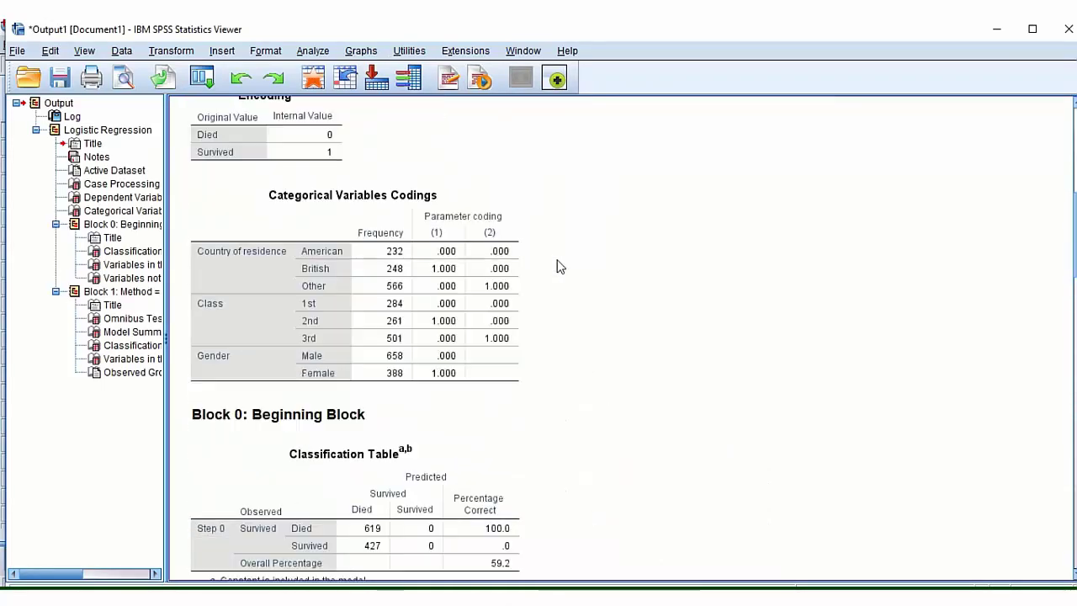
{"action": "scroll", "coordinate": [557, 266], "scroll_direction": "up", "scroll_amount": 5}
{"action": "scroll", "coordinate": [557, 266], "scroll_direction": "up", "scroll_amount": 2}
{"action": "left_click", "coordinate": [558, 266]}
{"action": "scroll", "coordinate": [557, 266], "scroll_direction": "down", "scroll_amount": 3}
{"action": "left_click", "coordinate": [473, 286]}
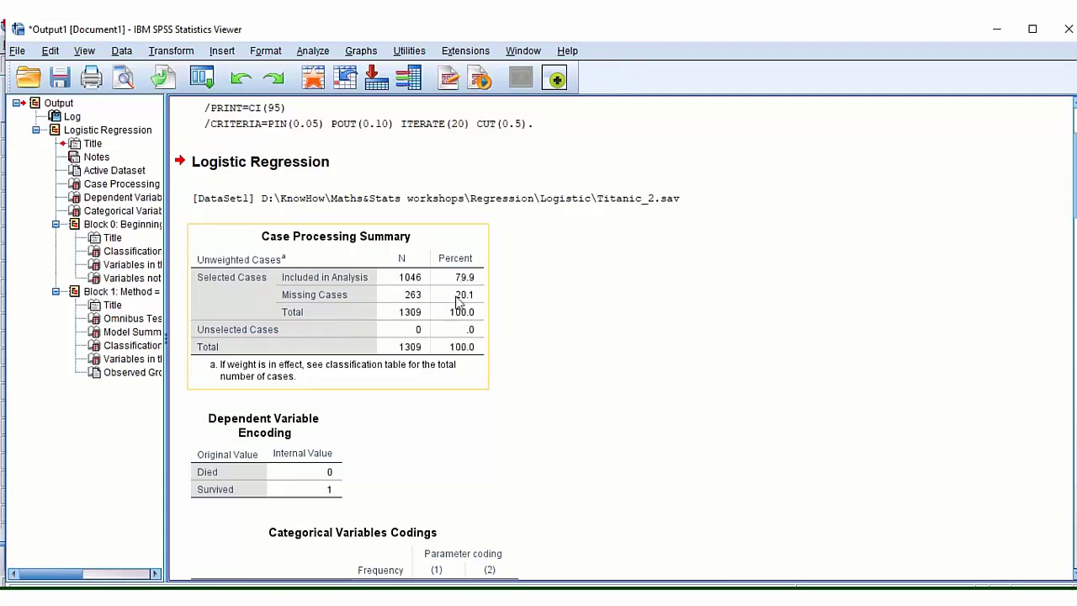
{"action": "scroll", "coordinate": [567, 342], "scroll_direction": "down", "scroll_amount": 3}
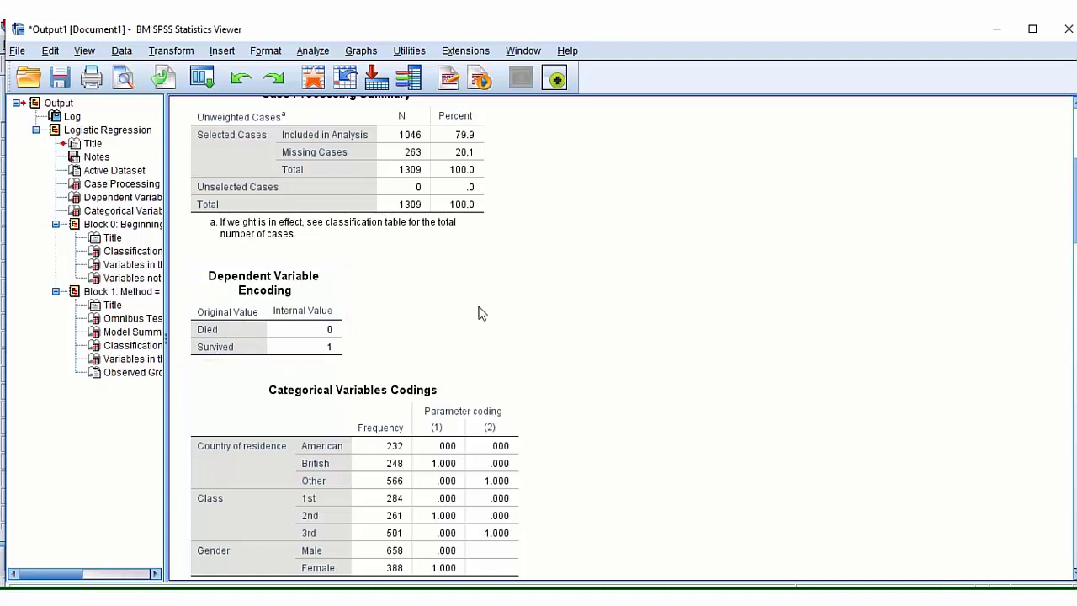
{"action": "scroll", "coordinate": [482, 313], "scroll_direction": "down", "scroll_amount": 5}
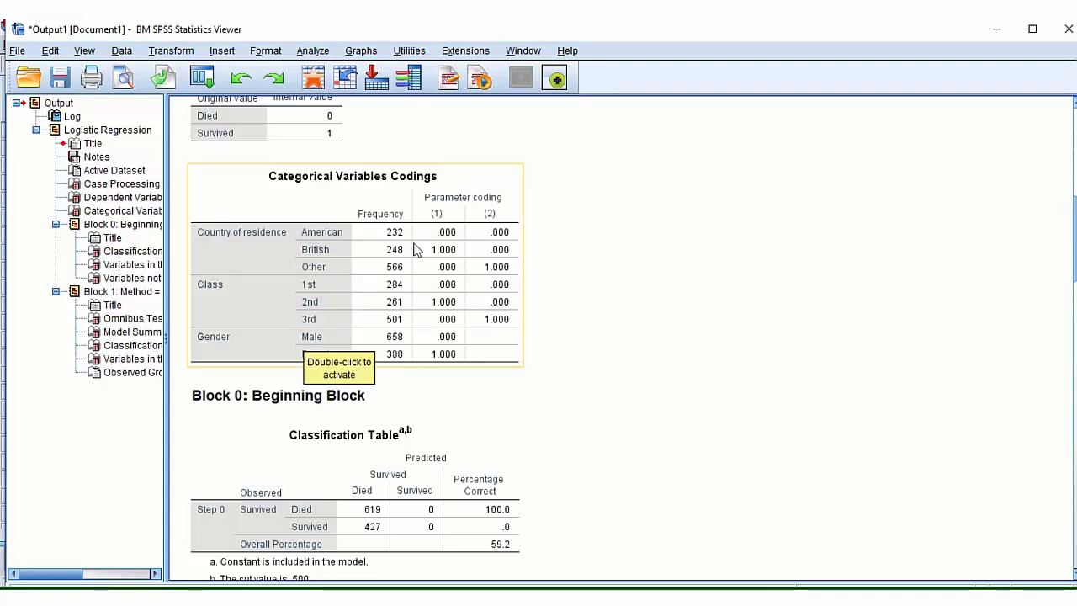
{"action": "scroll", "coordinate": [480, 373], "scroll_direction": "down", "scroll_amount": 3}
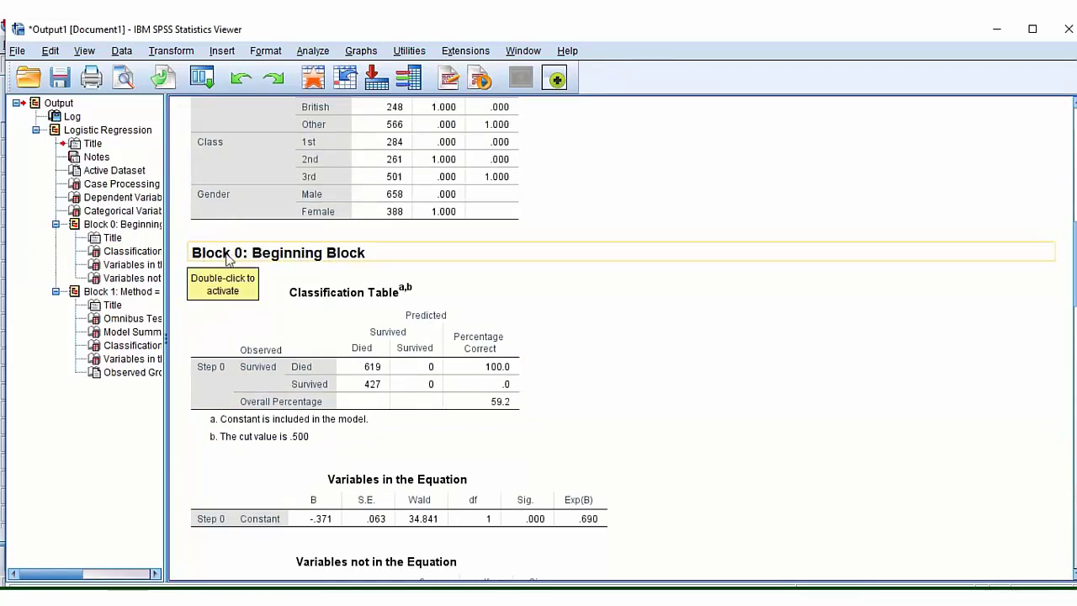
{"action": "scroll", "coordinate": [319, 316], "scroll_direction": "down", "scroll_amount": 5}
{"action": "scroll", "coordinate": [286, 328], "scroll_direction": "down", "scroll_amount": 7}
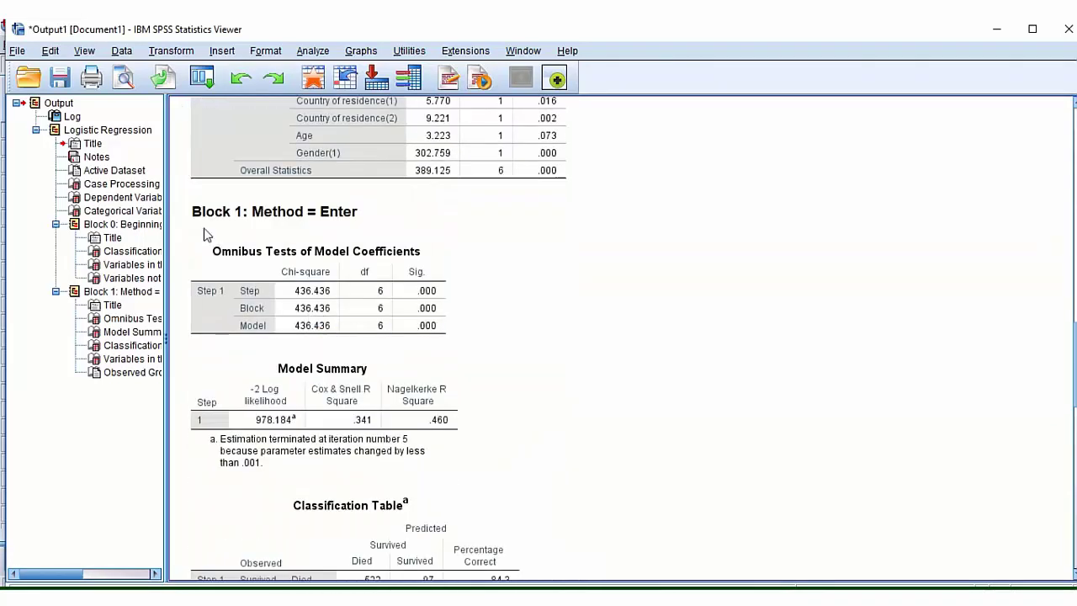
{"action": "scroll", "coordinate": [285, 333], "scroll_direction": "up", "scroll_amount": 7}
{"action": "scroll", "coordinate": [261, 253], "scroll_direction": "up", "scroll_amount": 4}
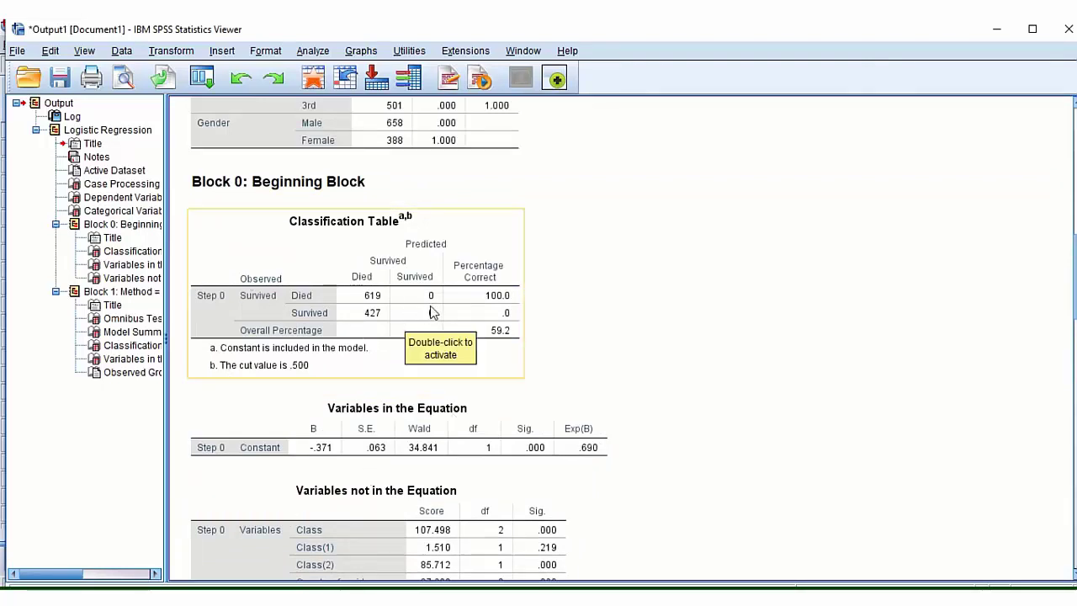
{"action": "scroll", "coordinate": [431, 312], "scroll_direction": "down", "scroll_amount": 3}
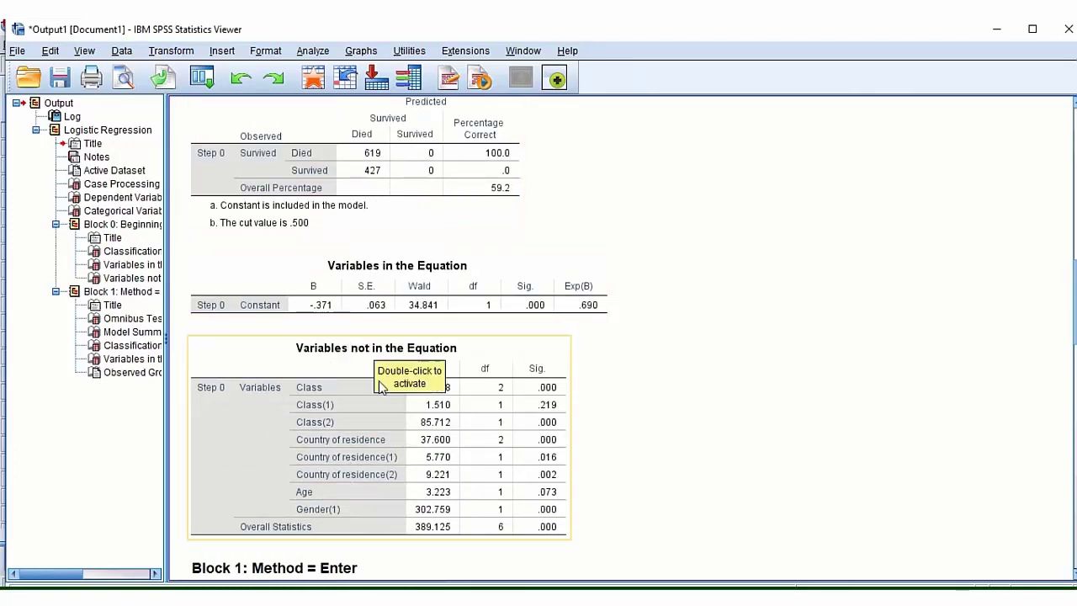
{"action": "scroll", "coordinate": [380, 386], "scroll_direction": "up", "scroll_amount": 3}
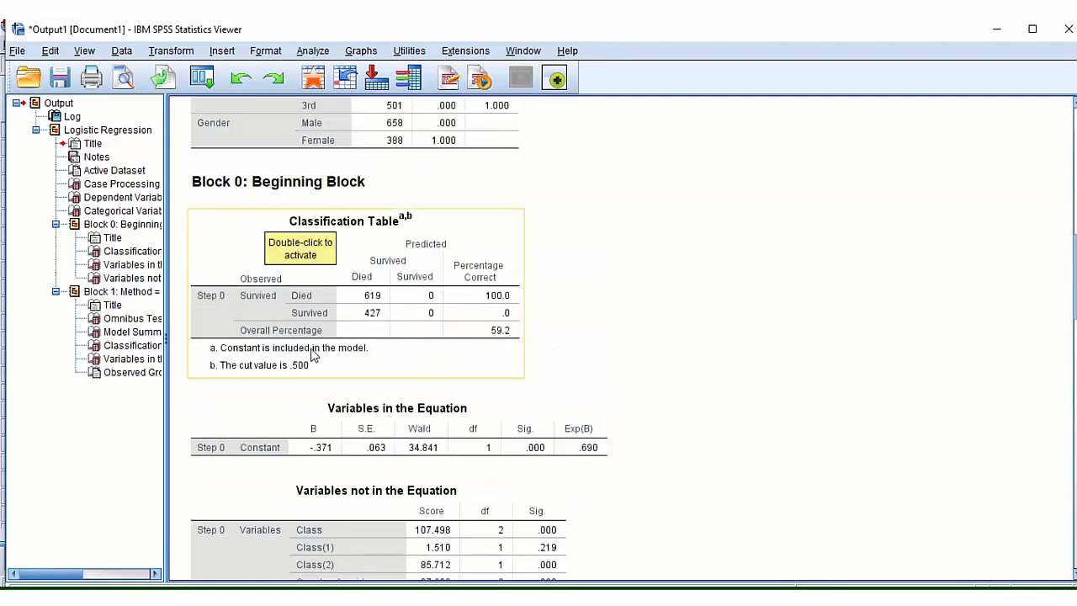
{"action": "scroll", "coordinate": [312, 353], "scroll_direction": "down", "scroll_amount": 4}
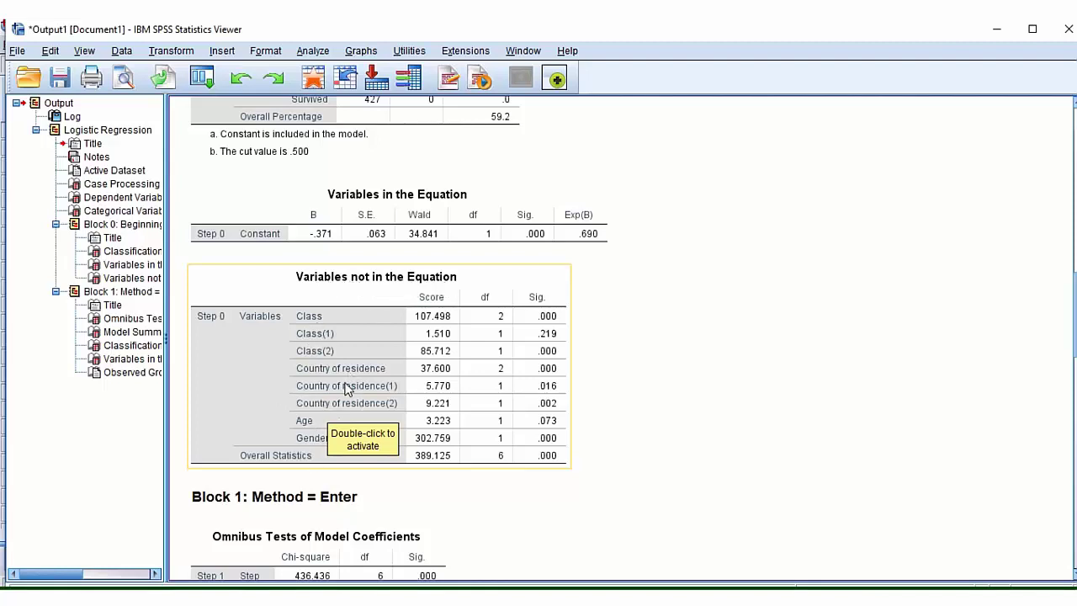
{"action": "scroll", "coordinate": [345, 389], "scroll_direction": "up", "scroll_amount": 3}
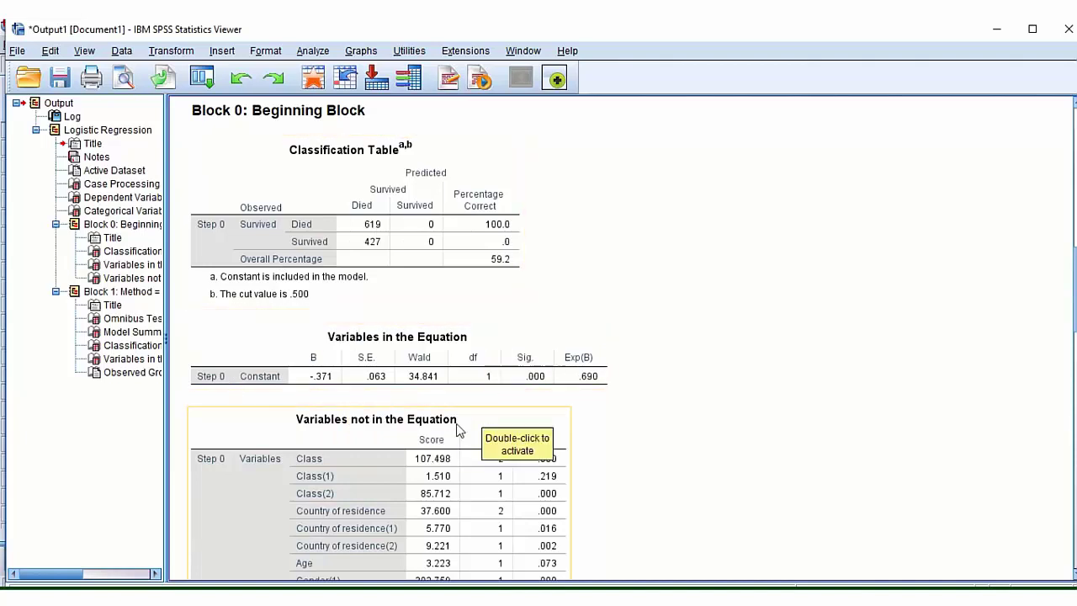
{"action": "scroll", "coordinate": [453, 427], "scroll_direction": "down", "scroll_amount": 4}
{"action": "scroll", "coordinate": [452, 427], "scroll_direction": "down", "scroll_amount": 5}
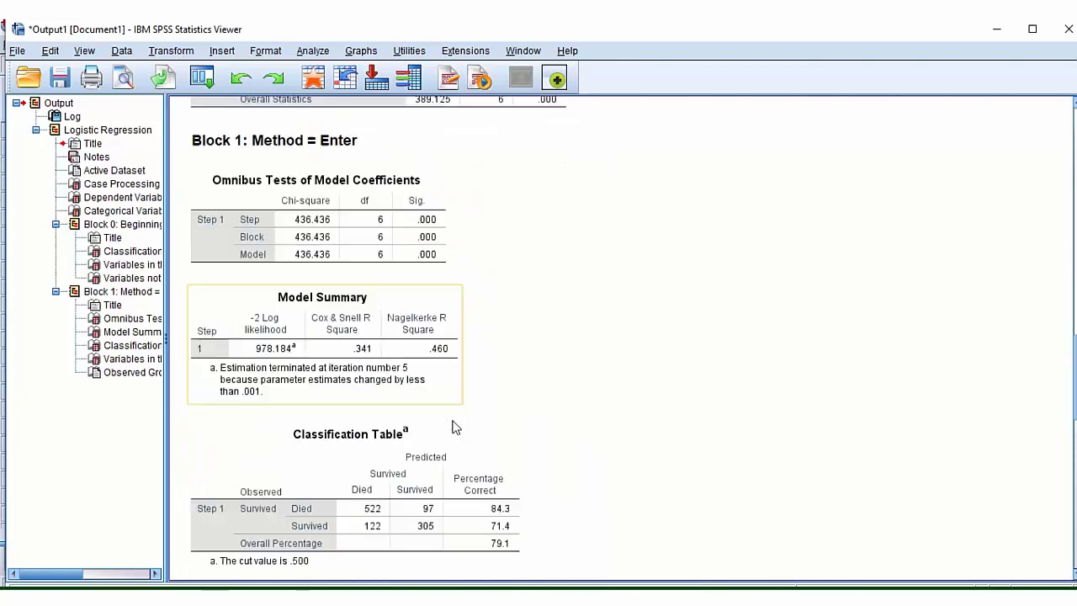
Select the Block 1 heading and move down to the Variables in the Equation table
{"action": "left_click", "coordinate": [223, 149]}
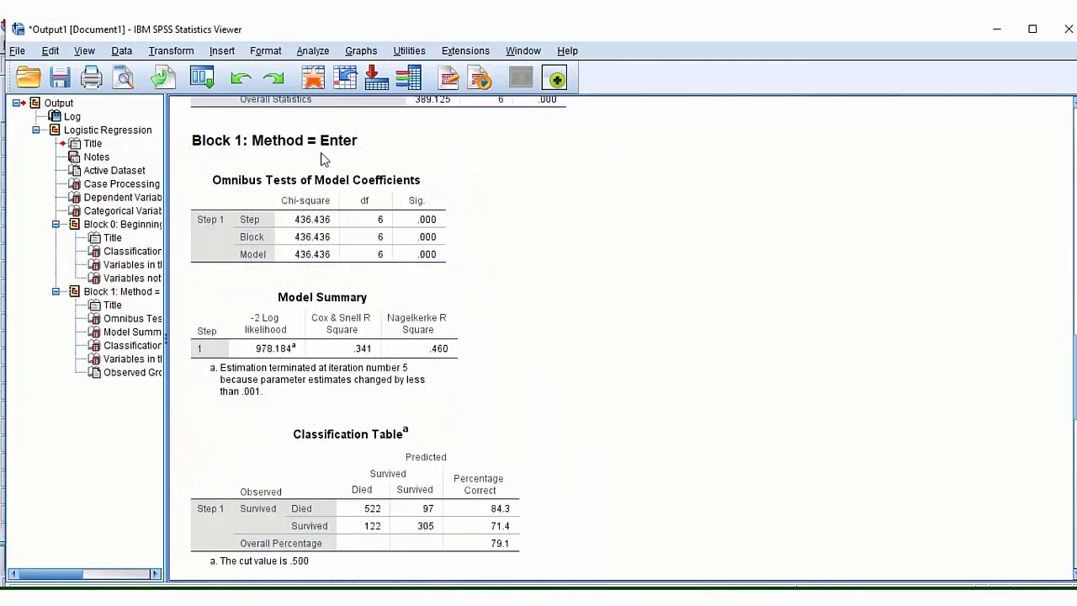
{"action": "scroll", "coordinate": [468, 336], "scroll_direction": "down", "scroll_amount": 1}
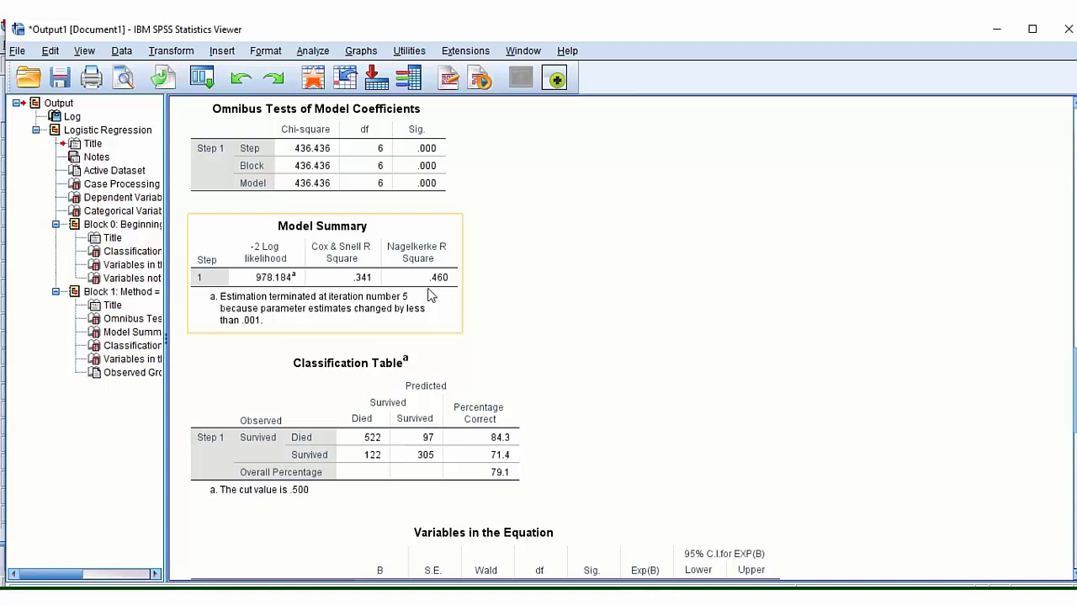
{"action": "scroll", "coordinate": [429, 293], "scroll_direction": "down", "scroll_amount": 2}
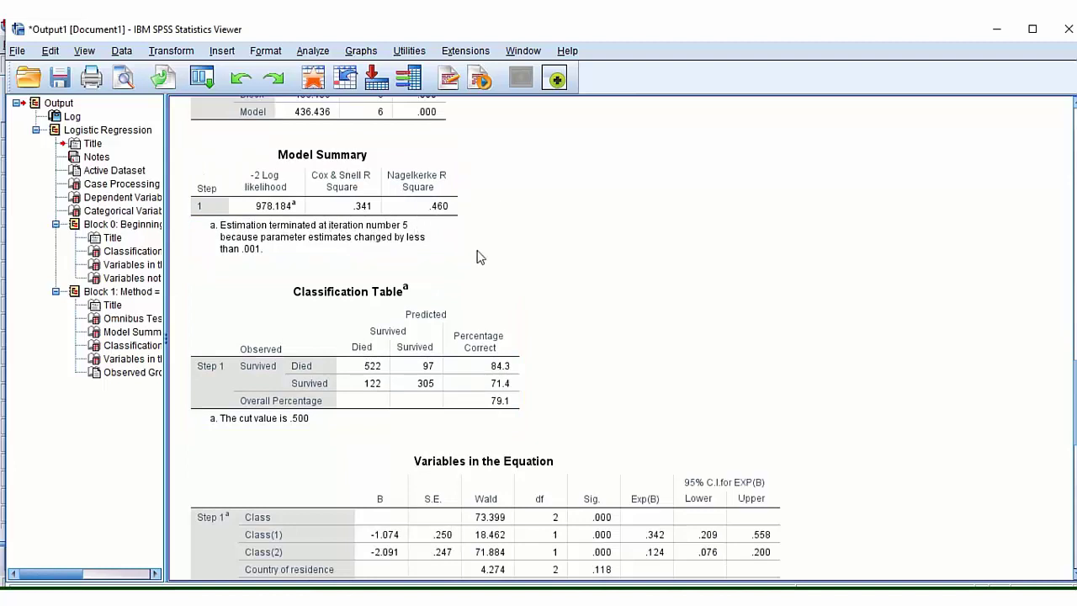
{"action": "scroll", "coordinate": [566, 270], "scroll_direction": "down", "scroll_amount": 2}
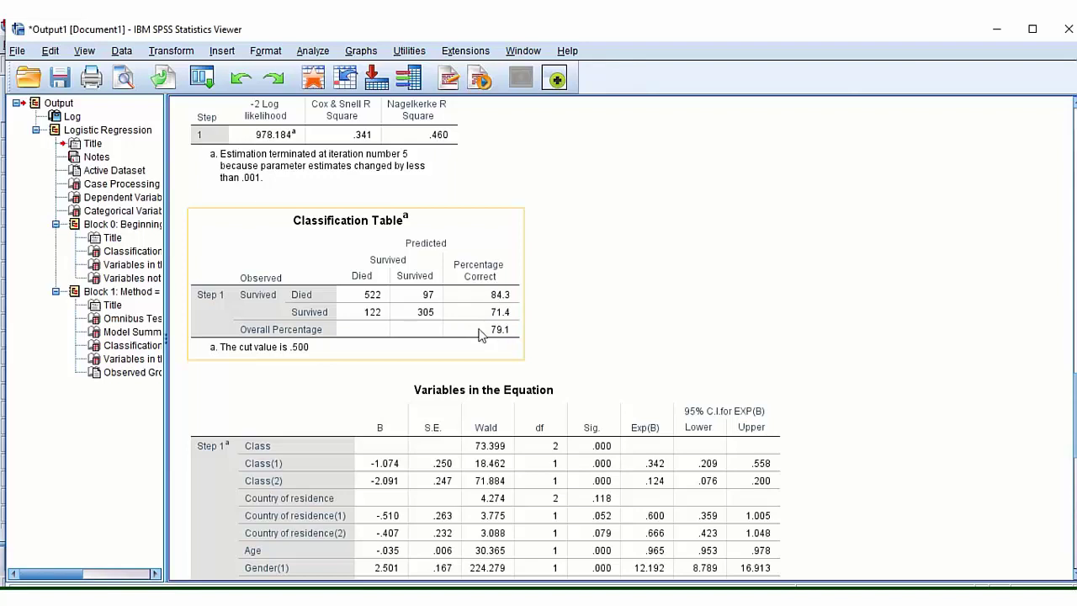
{"action": "scroll", "coordinate": [530, 303], "scroll_direction": "down", "scroll_amount": 3}
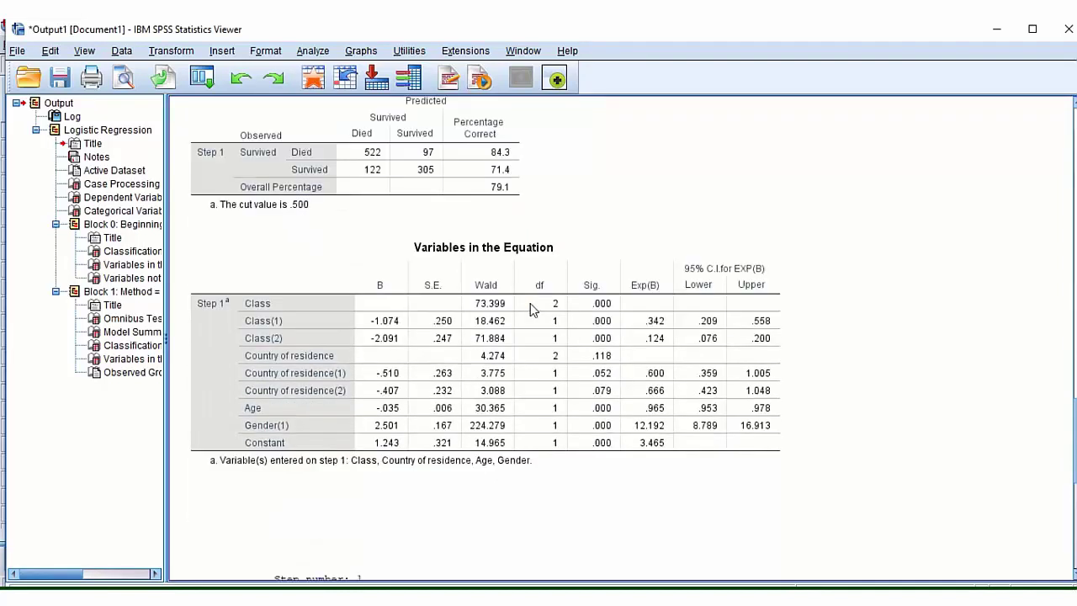
Select the Variables in the Equation table and output below it, reaching the Observed Groups plot
{"action": "left_click", "coordinate": [541, 320]}
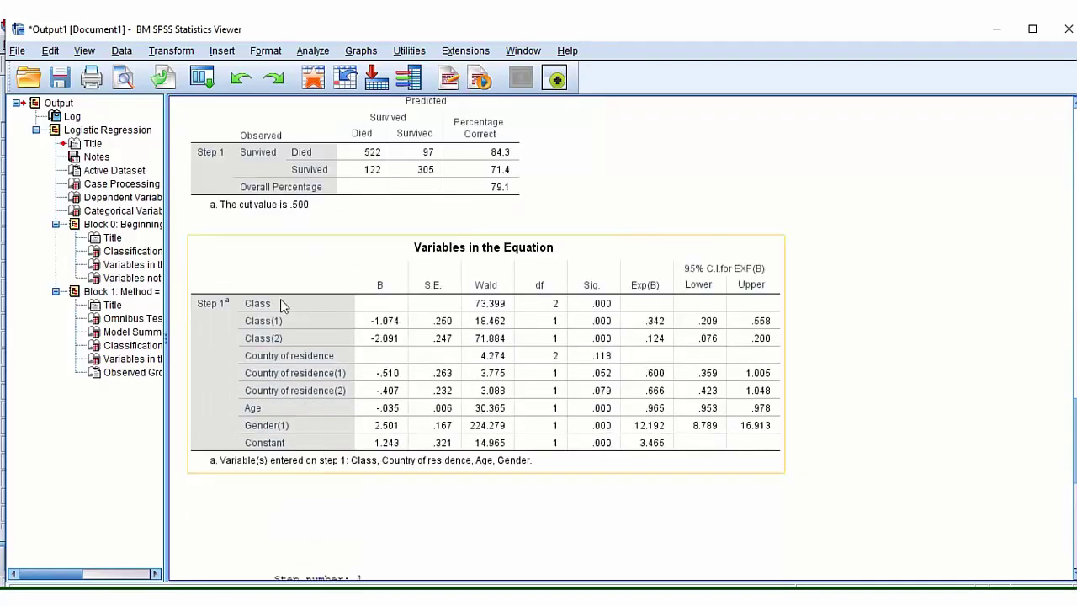
{"action": "left_click", "coordinate": [367, 532]}
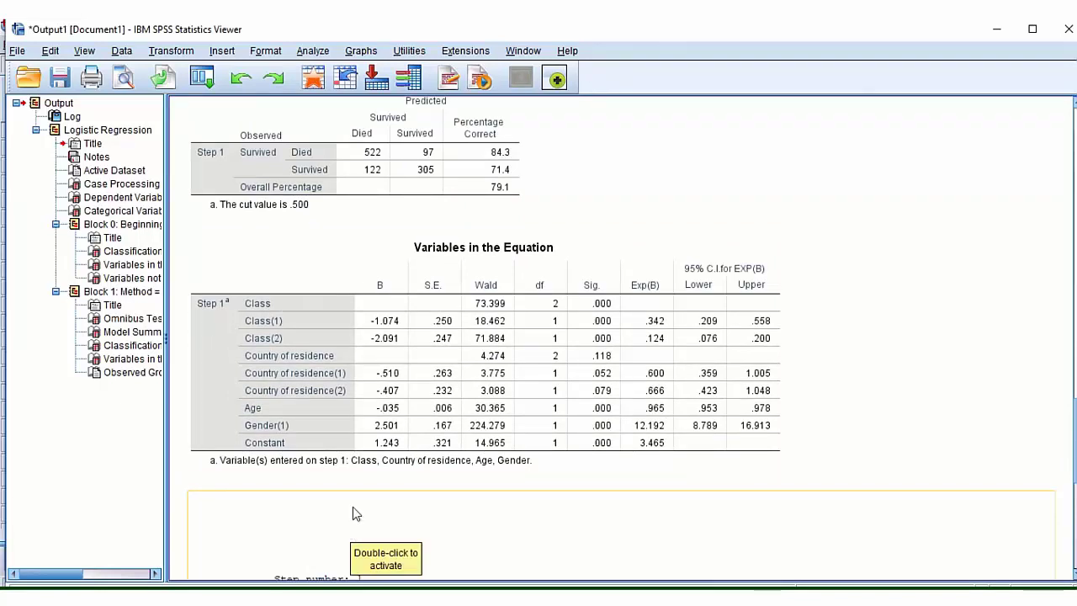
{"action": "left_click", "coordinate": [673, 444]}
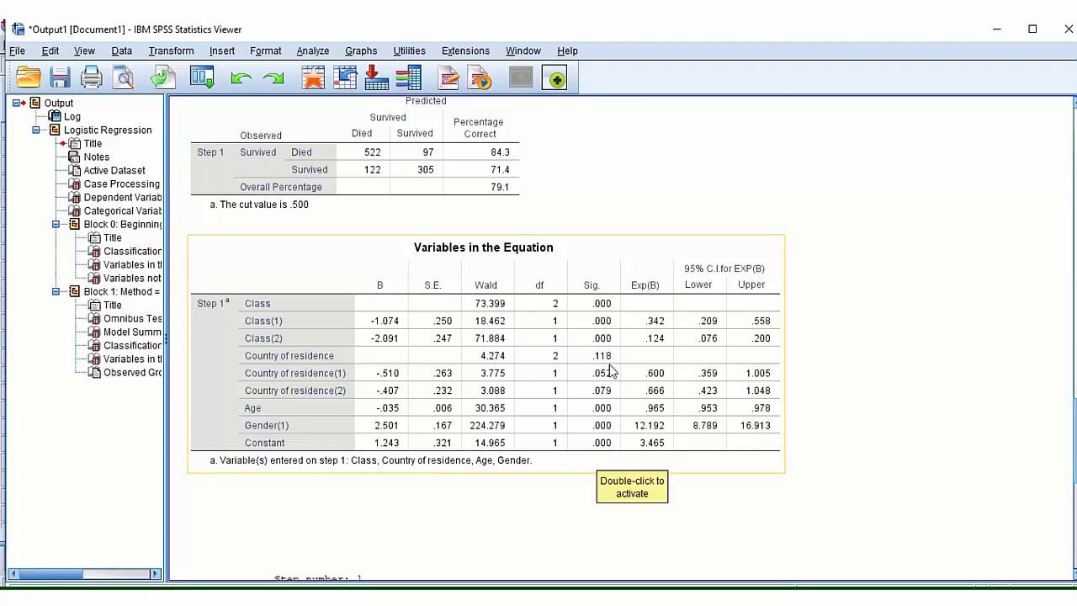
{"action": "scroll", "coordinate": [612, 388], "scroll_direction": "down", "scroll_amount": 2}
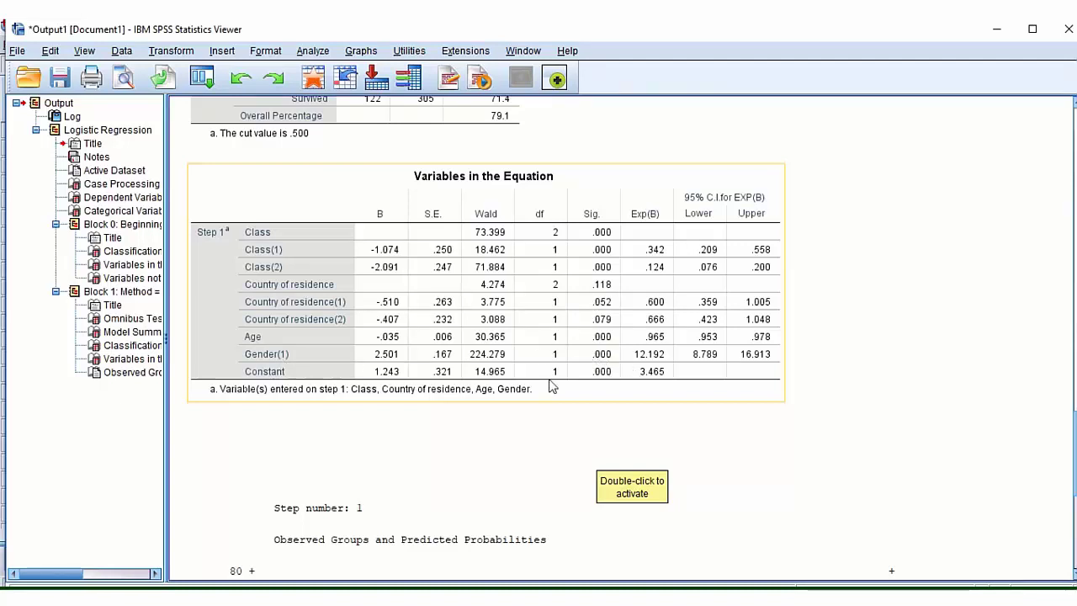
{"action": "left_click", "coordinate": [513, 438]}
{"action": "scroll", "coordinate": [507, 418], "scroll_direction": "down", "scroll_amount": 3}
{"action": "scroll", "coordinate": [507, 419], "scroll_direction": "up", "scroll_amount": 3}
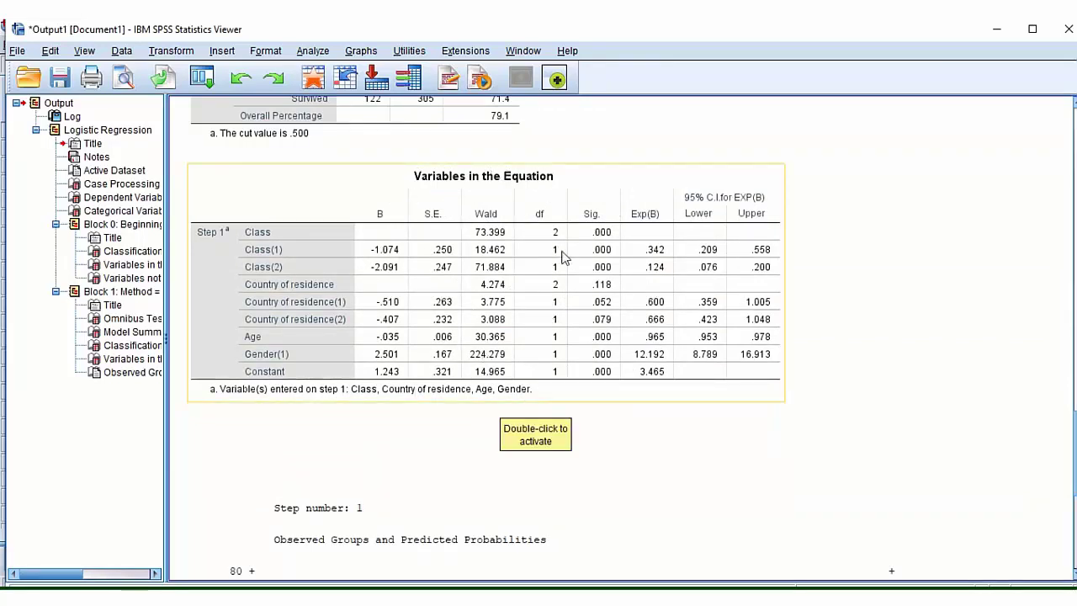
{"action": "scroll", "coordinate": [505, 334], "scroll_direction": "down", "scroll_amount": 5}
{"action": "scroll", "coordinate": [505, 334], "scroll_direction": "down", "scroll_amount": 2}
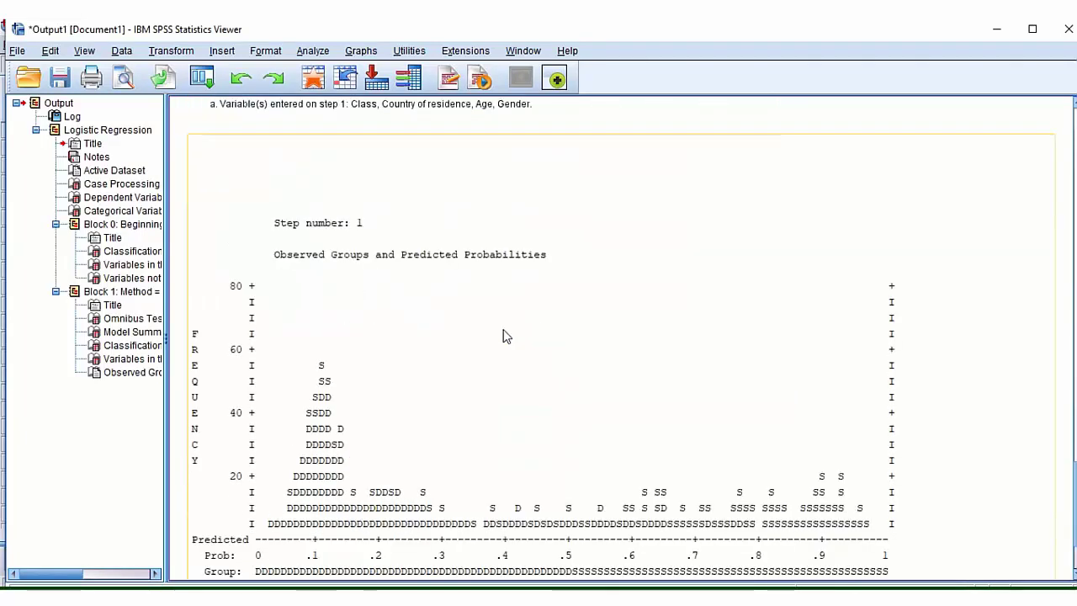
{"action": "scroll", "coordinate": [505, 334], "scroll_direction": "down", "scroll_amount": 3}
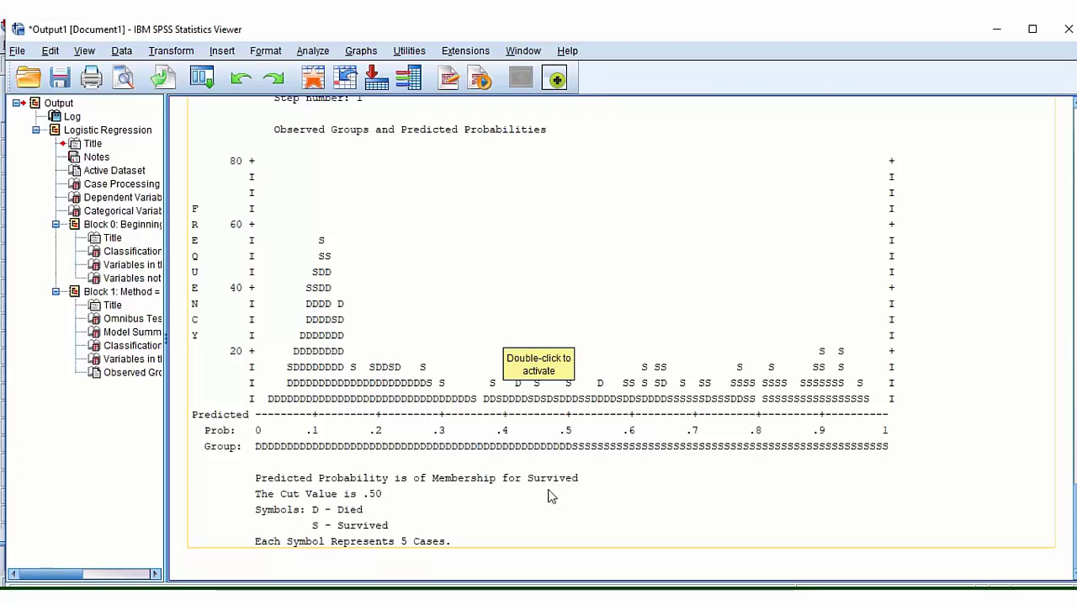
{"action": "scroll", "coordinate": [547, 495], "scroll_direction": "up", "scroll_amount": 3}
{"action": "scroll", "coordinate": [548, 495], "scroll_direction": "up", "scroll_amount": 5}
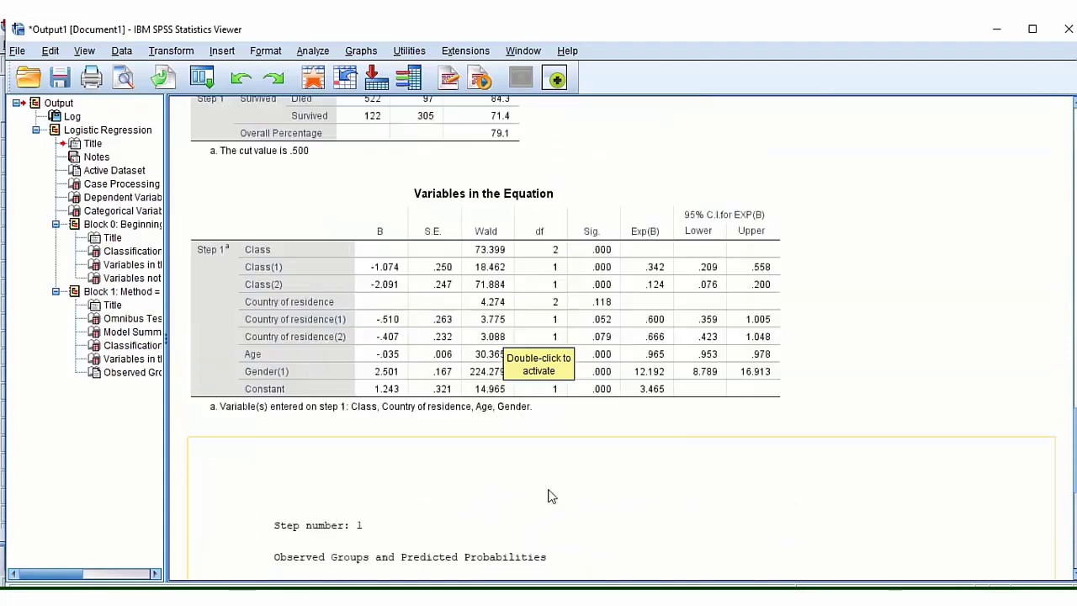
Deselect the Variables in the Equation table and select the plot output below it
{"action": "left_click", "coordinate": [520, 425]}
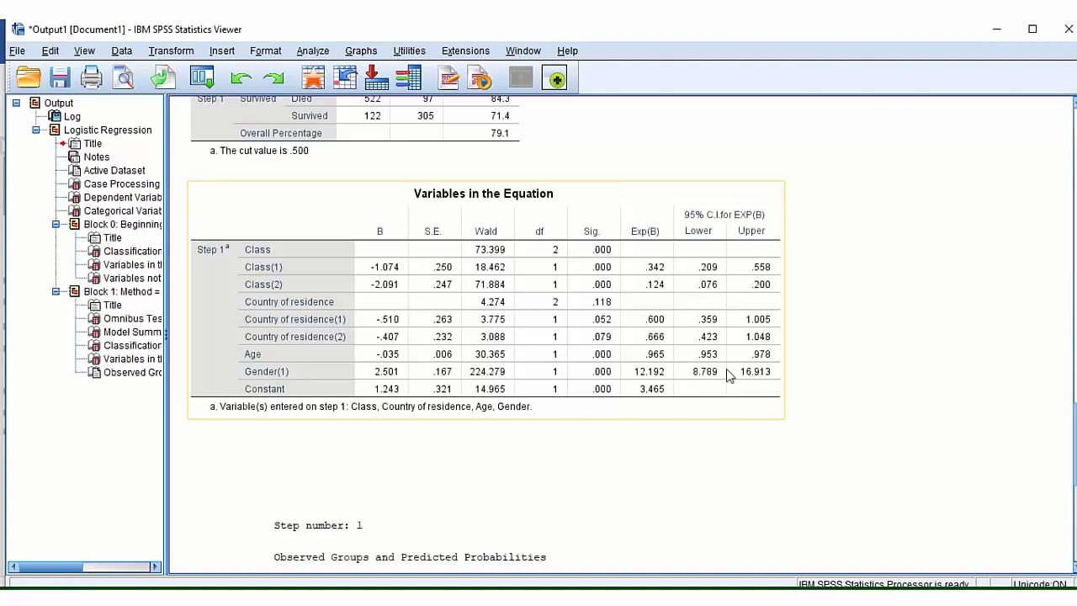
{"action": "left_click", "coordinate": [570, 496]}
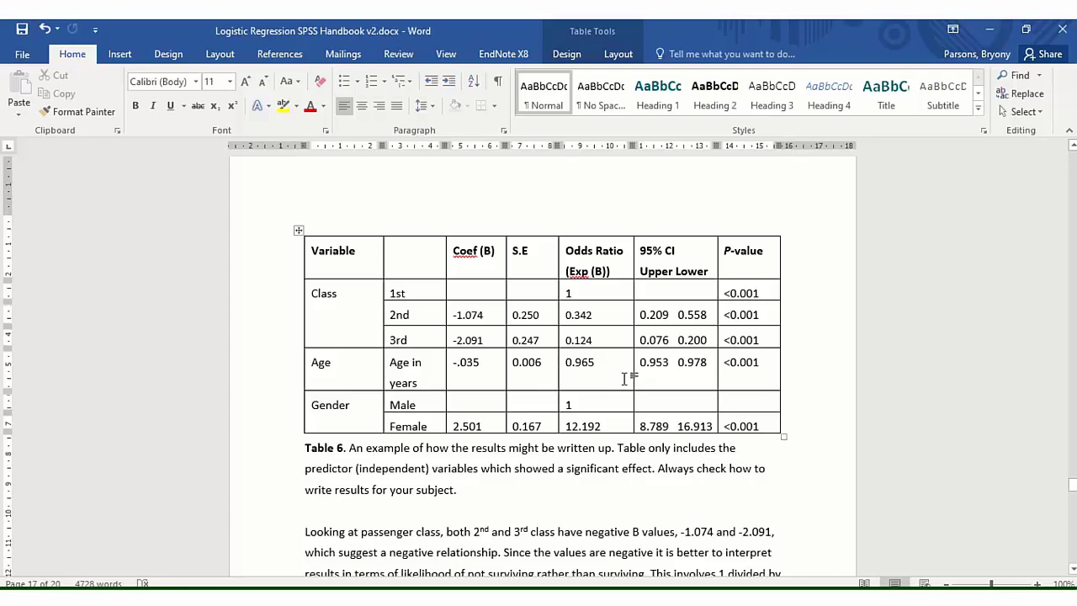
{"action": "scroll", "coordinate": [625, 379], "scroll_direction": "down", "scroll_amount": 2}
{"action": "scroll", "coordinate": [625, 378], "scroll_direction": "down", "scroll_amount": 1}
{"action": "scroll", "coordinate": [625, 379], "scroll_direction": "down", "scroll_amount": 1}
{"action": "scroll", "coordinate": [626, 379], "scroll_direction": "down", "scroll_amount": 1}
{"action": "scroll", "coordinate": [625, 379], "scroll_direction": "down", "scroll_amount": 1}
{"action": "scroll", "coordinate": [627, 371], "scroll_direction": "down", "scroll_amount": 2}
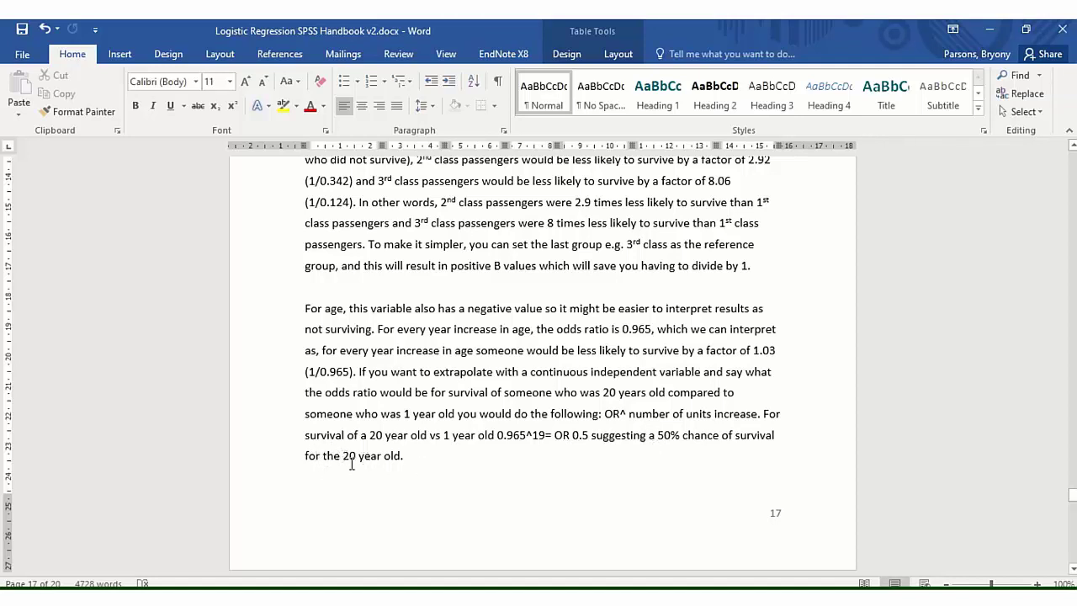
{"action": "scroll", "coordinate": [529, 487], "scroll_direction": "up", "scroll_amount": 1}
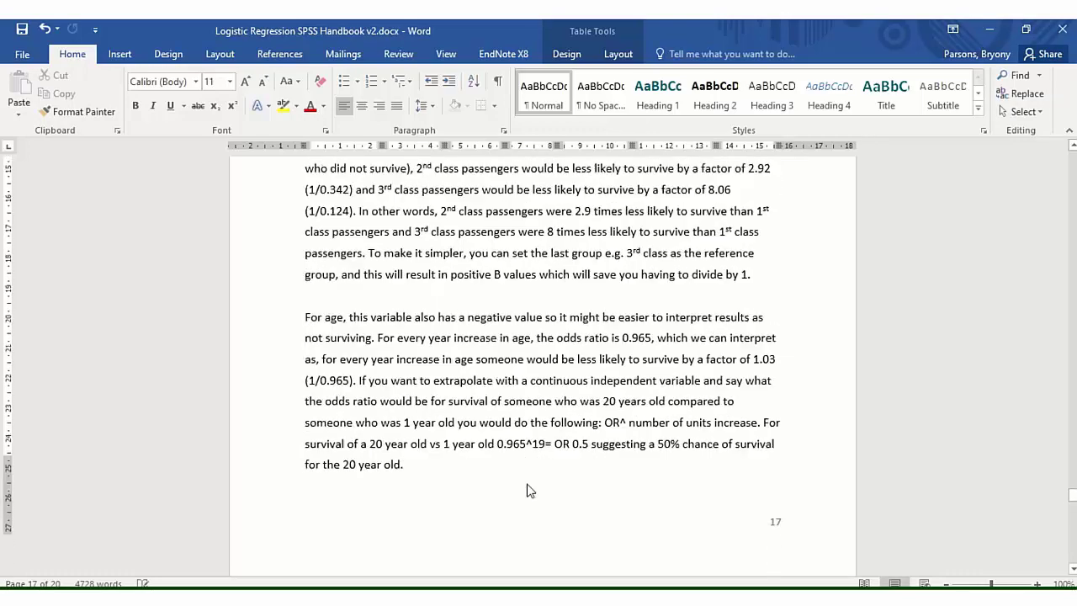
{"action": "scroll", "coordinate": [529, 490], "scroll_direction": "down", "scroll_amount": 2}
{"action": "scroll", "coordinate": [528, 491], "scroll_direction": "up", "scroll_amount": 2}
{"action": "scroll", "coordinate": [529, 491], "scroll_direction": "down", "scroll_amount": 2}
{"action": "scroll", "coordinate": [529, 488], "scroll_direction": "down", "scroll_amount": 1}
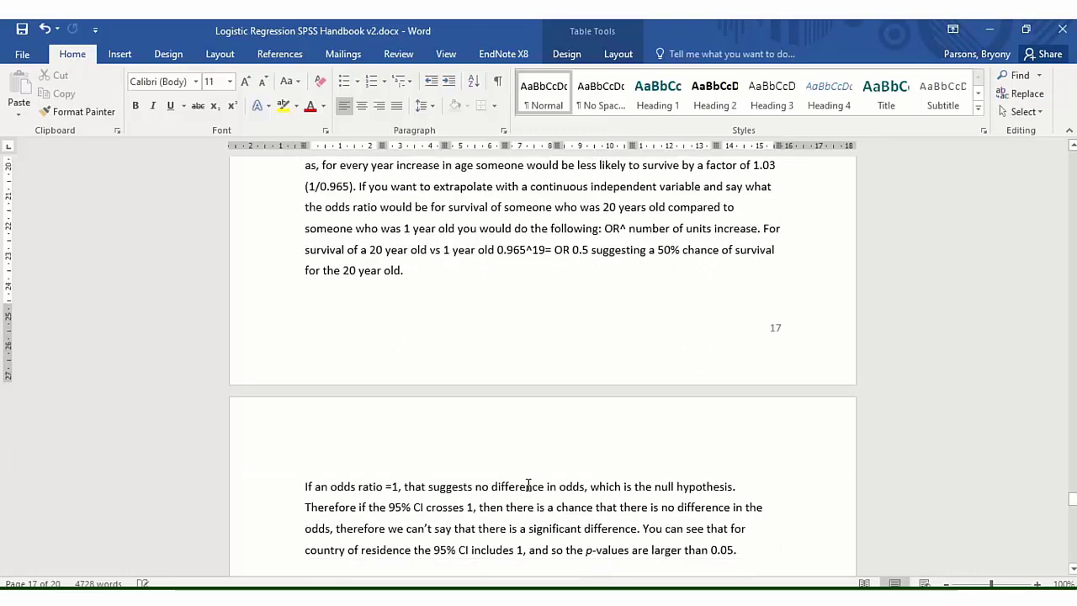
{"action": "scroll", "coordinate": [529, 487], "scroll_direction": "up", "scroll_amount": 3}
{"action": "scroll", "coordinate": [529, 486], "scroll_direction": "up", "scroll_amount": 4}
{"action": "scroll", "coordinate": [529, 487], "scroll_direction": "up", "scroll_amount": 1}
{"action": "scroll", "coordinate": [528, 487], "scroll_direction": "up", "scroll_amount": 3}
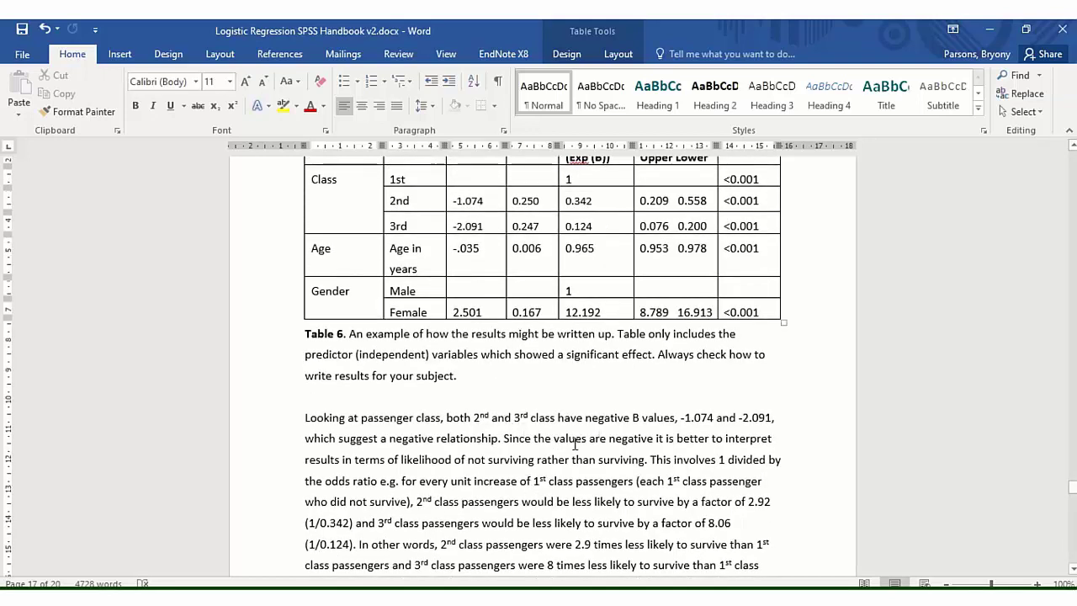